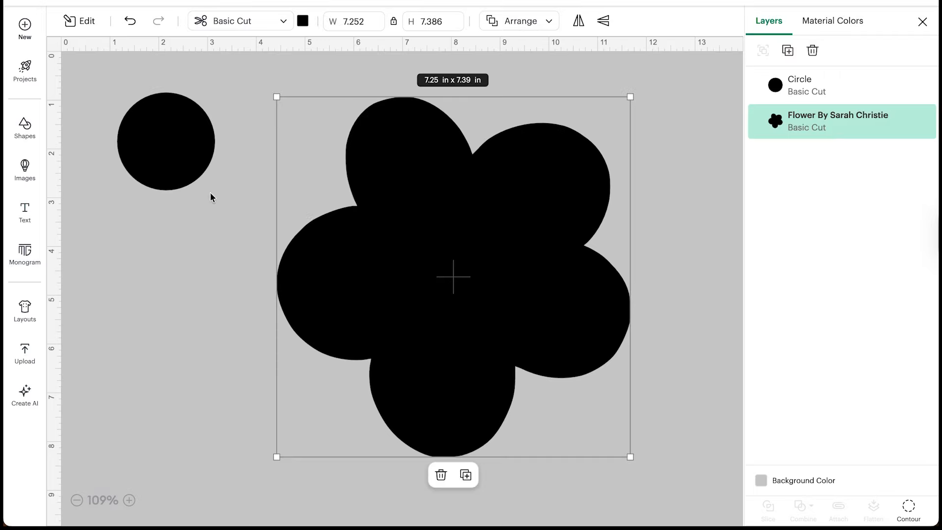
# - Recolour the 2 in circle salmon pink and place it over the centre of the black flower
pyautogui.click(68, 120)
pyautogui.click(146, 132)
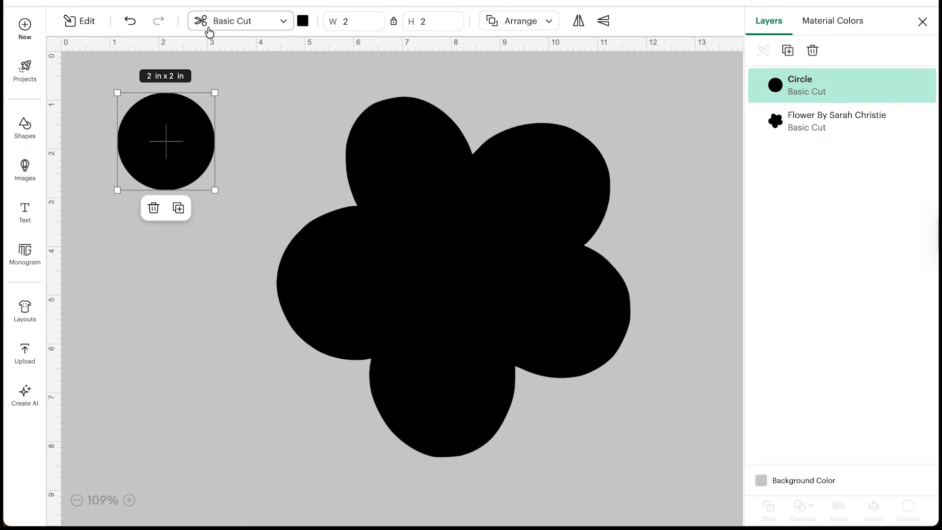
pyautogui.click(305, 22)
pyautogui.click(317, 99)
pyautogui.moveTo(167, 132); pyautogui.dragTo(445, 242)
pyautogui.click(220, 194)
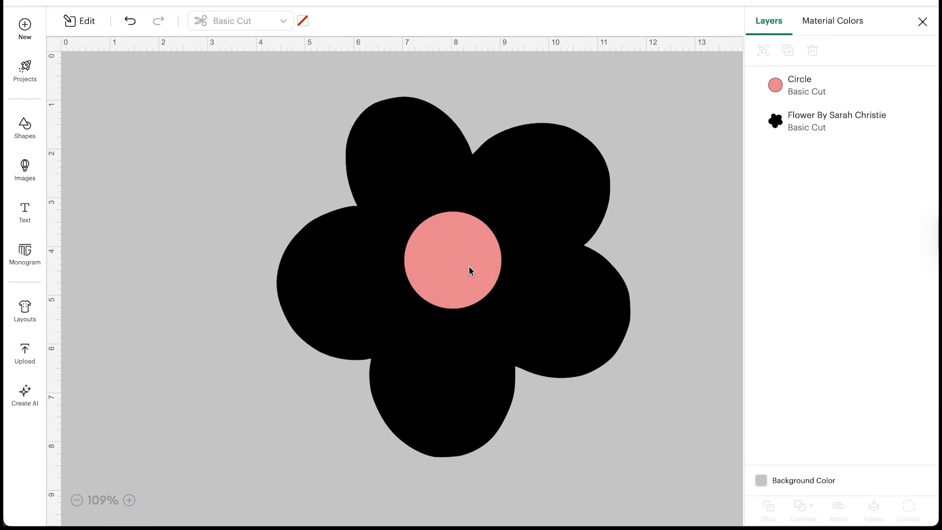
# - Slice the flower with the pink circle at its centre
pyautogui.moveTo(326, 186); pyautogui.dragTo(325, 183)
pyautogui.click(200, 119)
pyautogui.moveTo(201, 91); pyautogui.dragTo(601, 446)
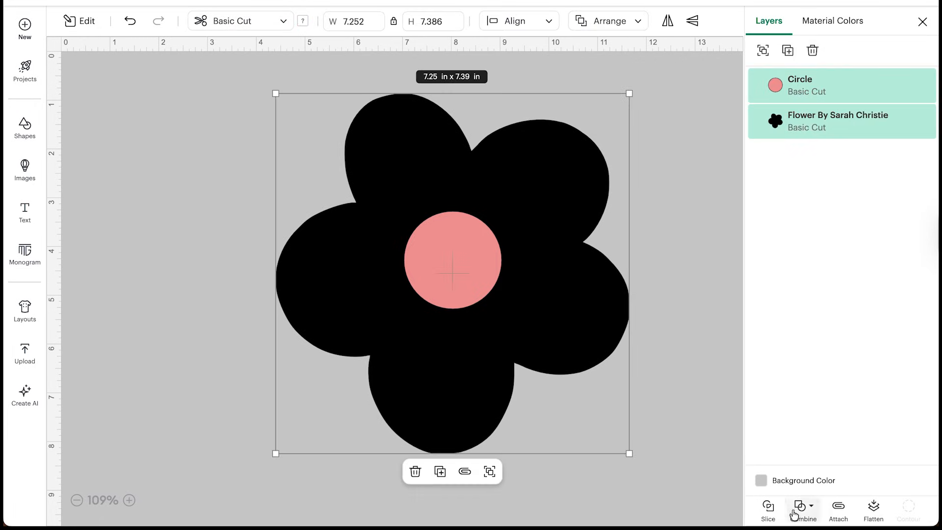
pyautogui.click(768, 509)
# - Delete the pink and black circle pieces left over from the slice, then move the holed flower back to mid-canvas
pyautogui.moveTo(431, 177); pyautogui.dragTo(314, 136)
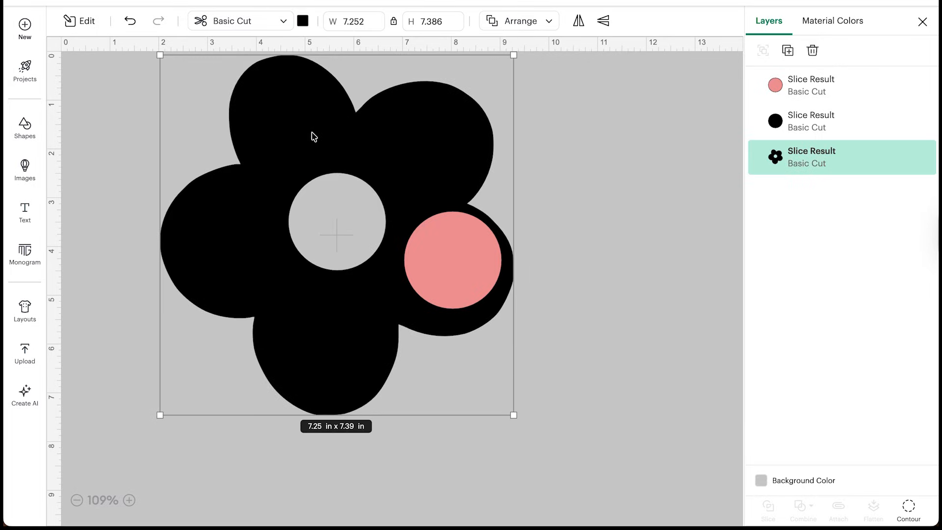
pyautogui.moveTo(473, 272); pyautogui.dragTo(549, 345)
pyautogui.press('Delete')
pyautogui.moveTo(447, 240); pyautogui.dragTo(570, 349)
pyautogui.press('Delete')
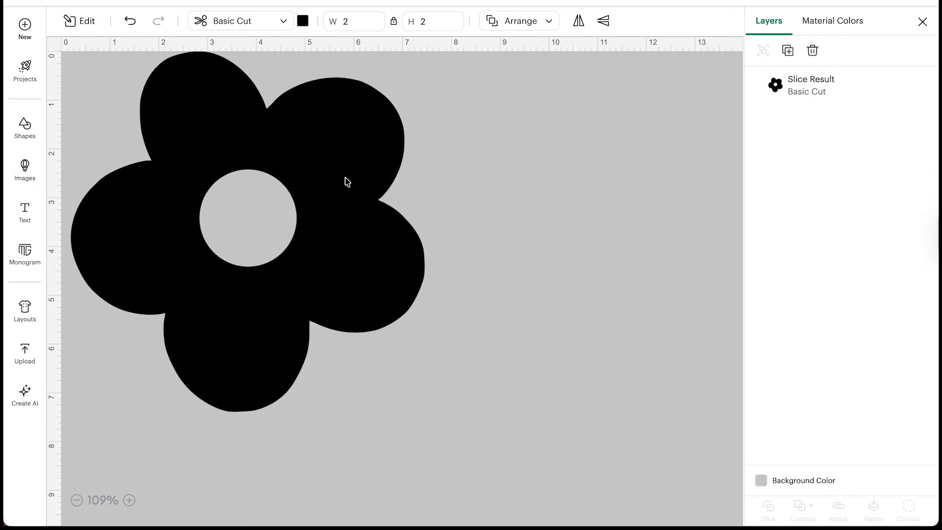
pyautogui.moveTo(261, 212); pyautogui.dragTo(429, 249)
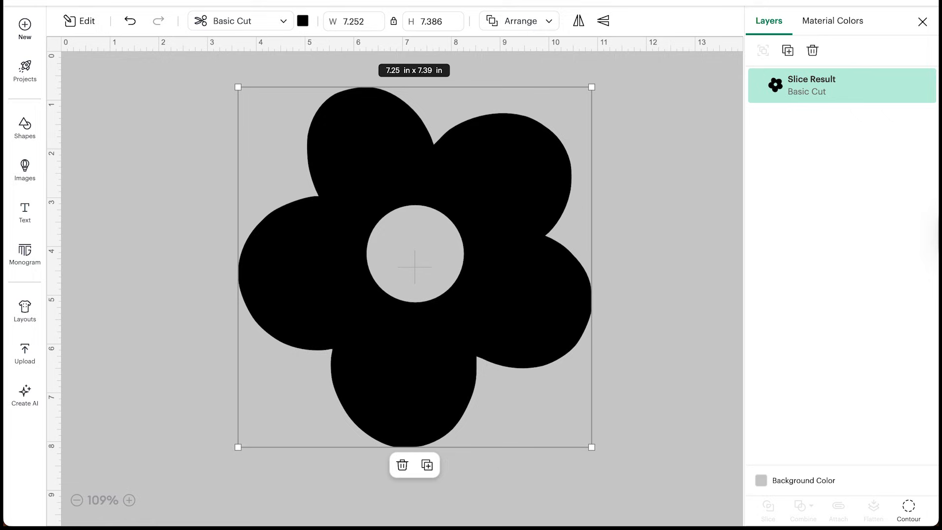
# - Recolour the holed flower a custom light pink and shift it slightly up and left on the canvas
pyautogui.click(303, 22)
pyautogui.click(342, 174)
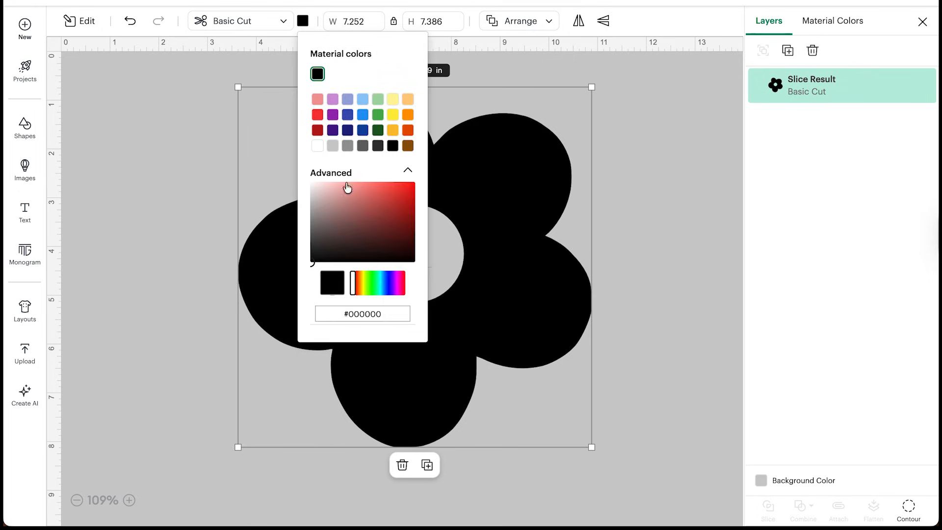
pyautogui.click(397, 277)
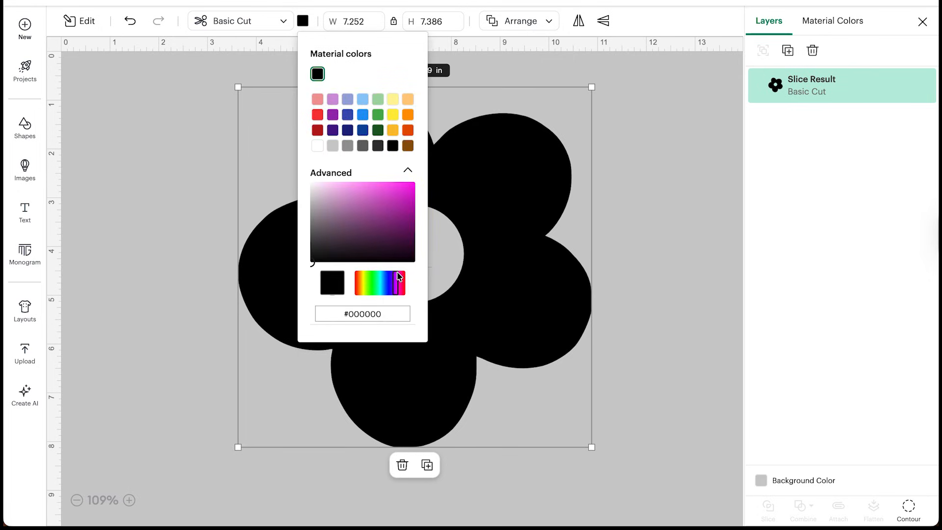
pyautogui.click(332, 184)
pyautogui.click(169, 109)
pyautogui.moveTo(321, 187); pyautogui.dragTo(303, 191)
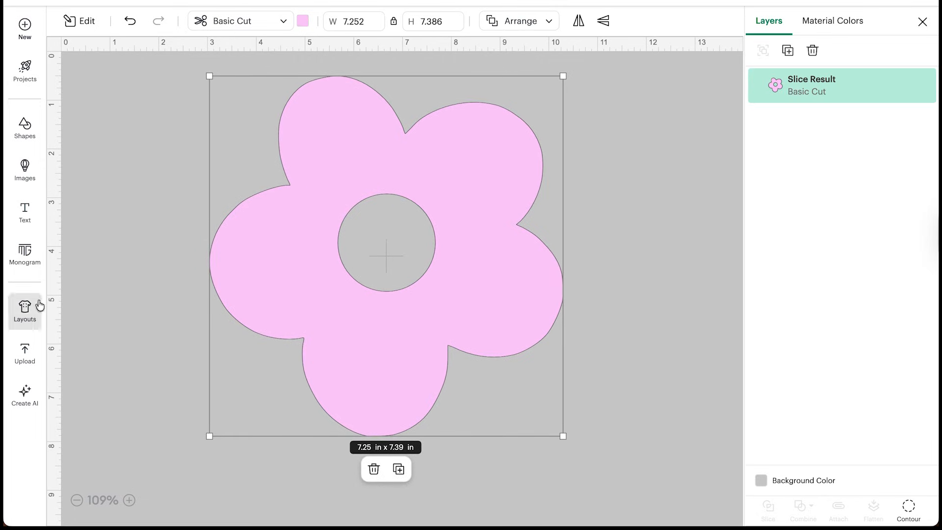
# - Create an inward offset of the pink flower at a distance of about -0.306 in with rounded corners
pyautogui.click(72, 21)
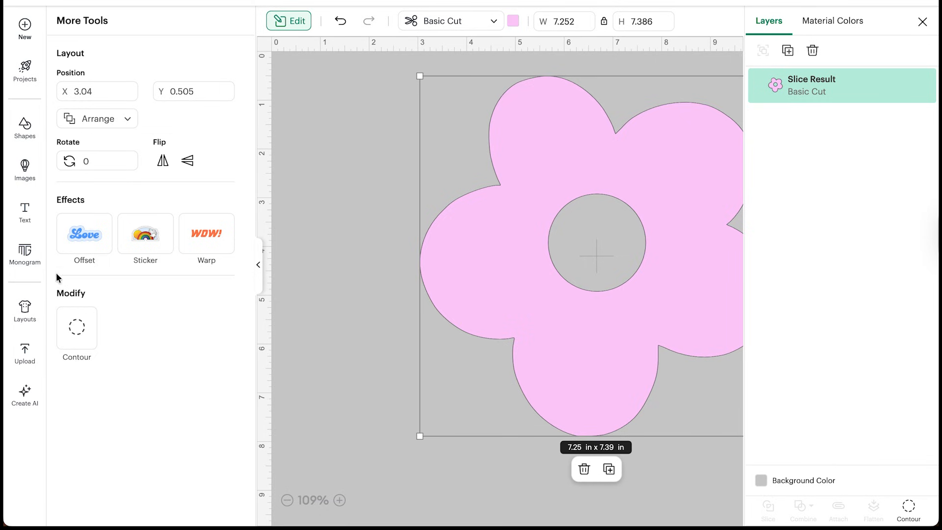
pyautogui.click(73, 222)
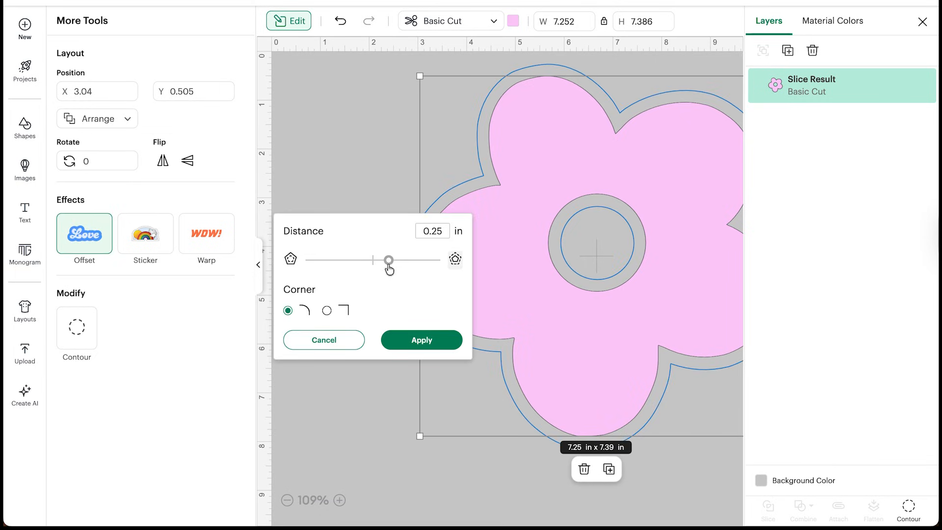
pyautogui.moveTo(388, 260); pyautogui.dragTo(353, 260)
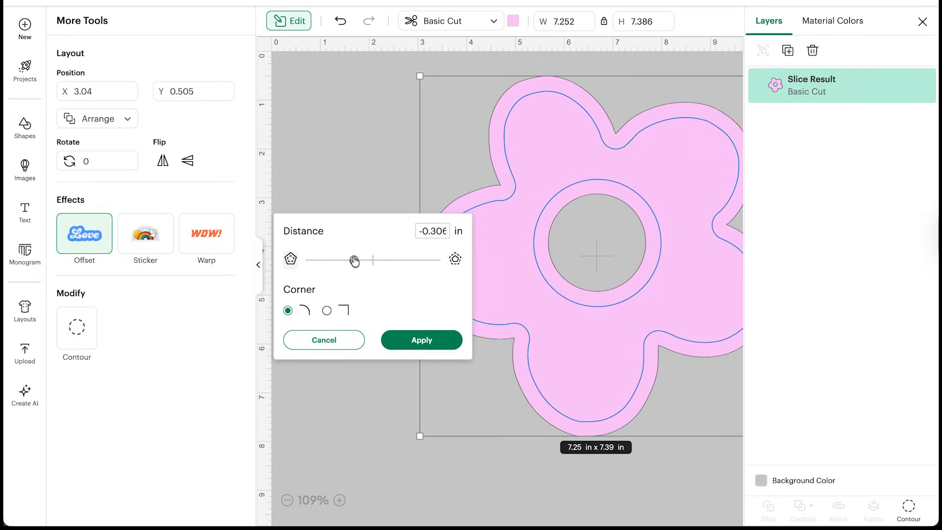
pyautogui.click(427, 342)
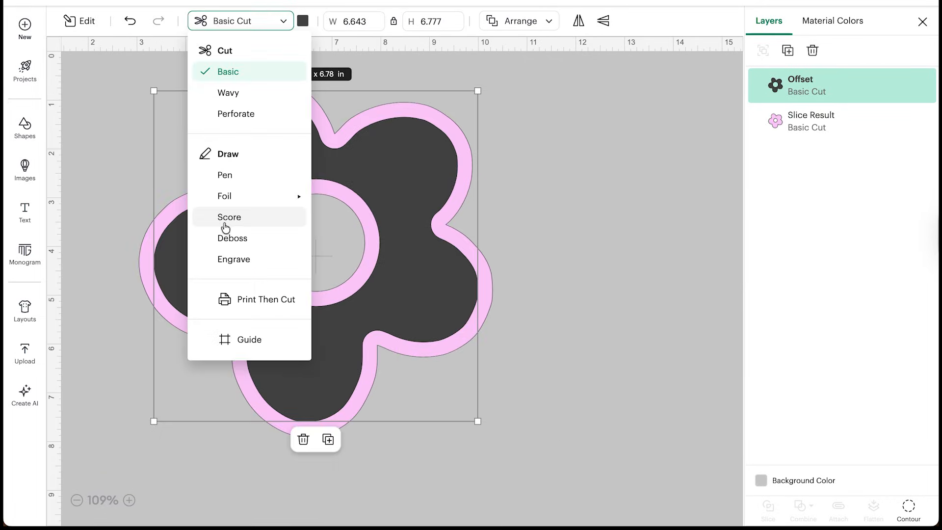
# - Change the offset layer's operation type to Score and inspect its dashed outline on the flower
pyautogui.click(229, 217)
pyautogui.scroll(5, 223, 226)
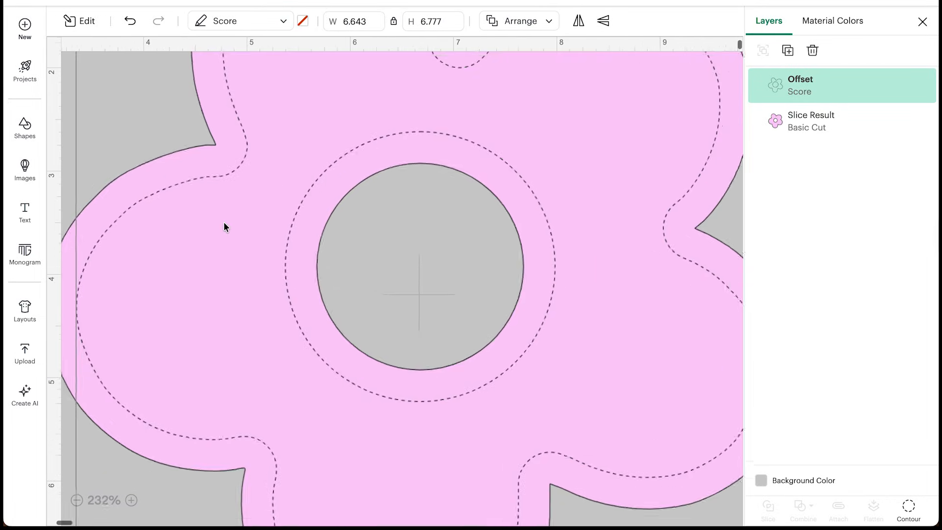
pyautogui.scroll(-5, 224, 226)
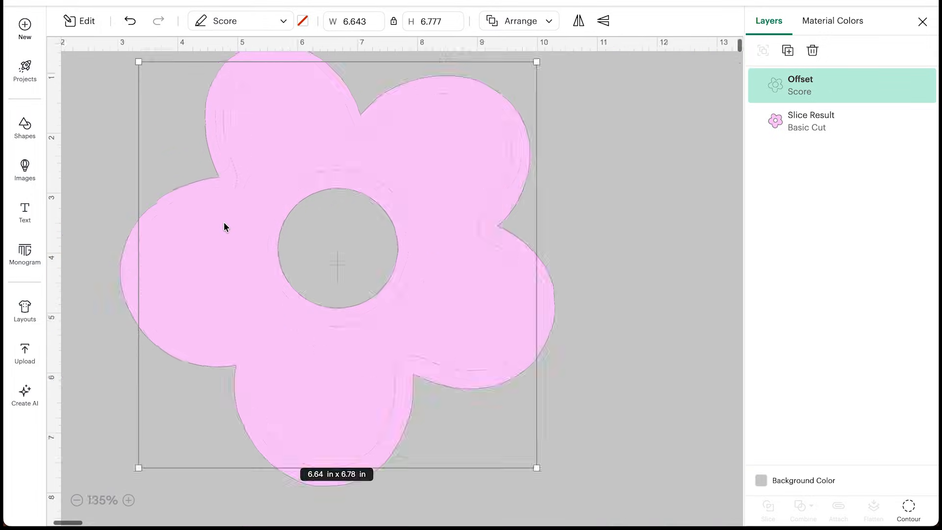
pyautogui.scroll(-3, 224, 226)
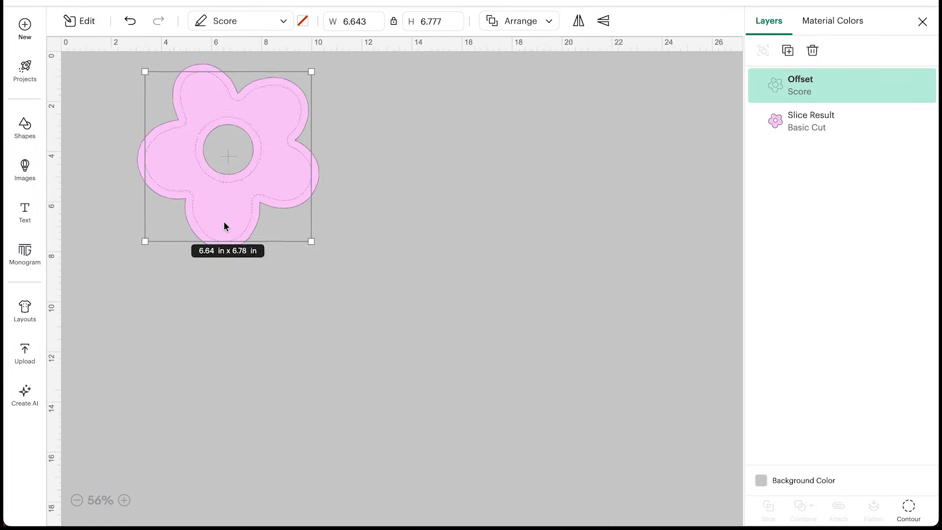
pyautogui.scroll(-2, 213, 206)
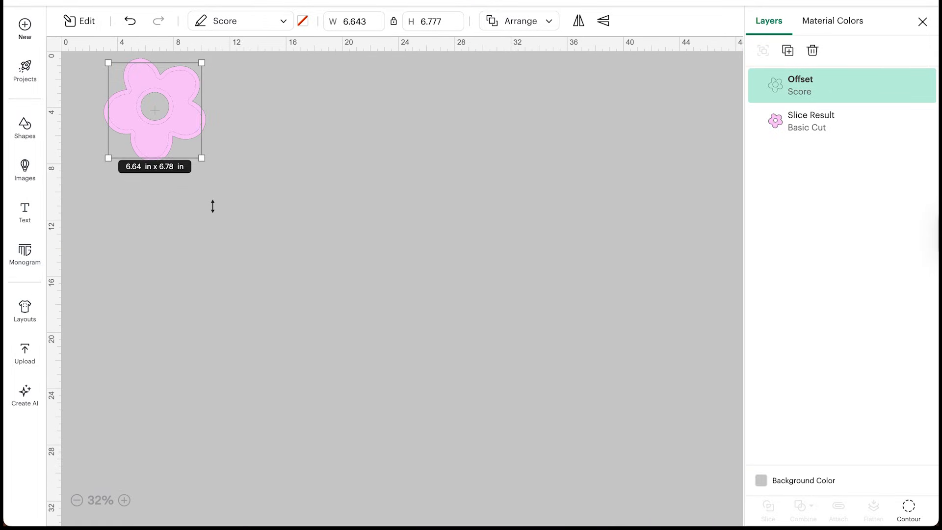
pyautogui.click(204, 253)
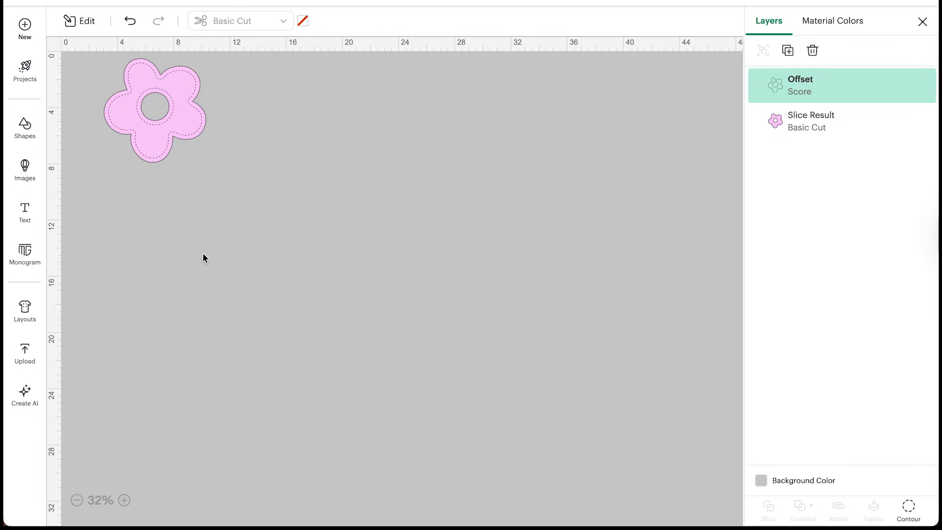
pyautogui.moveTo(172, 139)
pyautogui.mouseDown()
pyautogui.moveTo(244, 157)
pyautogui.moveTo(168, 137)
pyautogui.mouseUp()
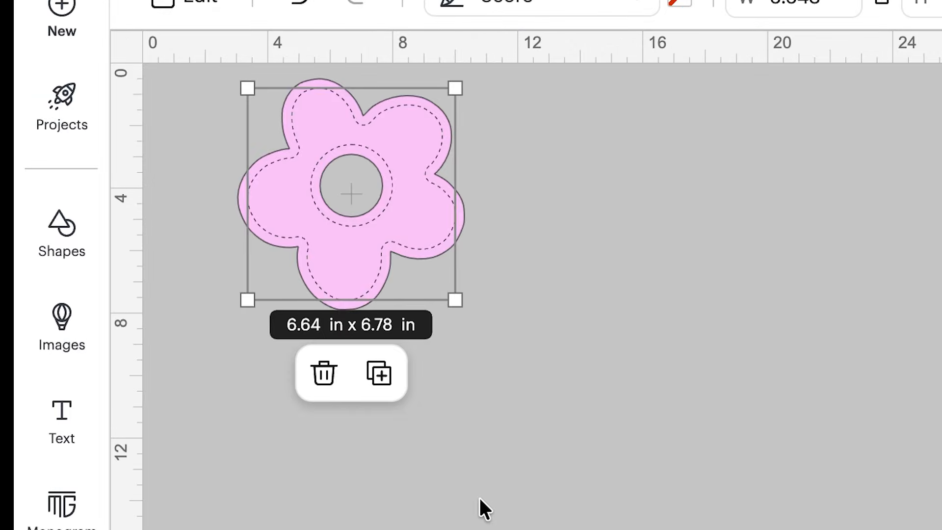
pyautogui.click(483, 498)
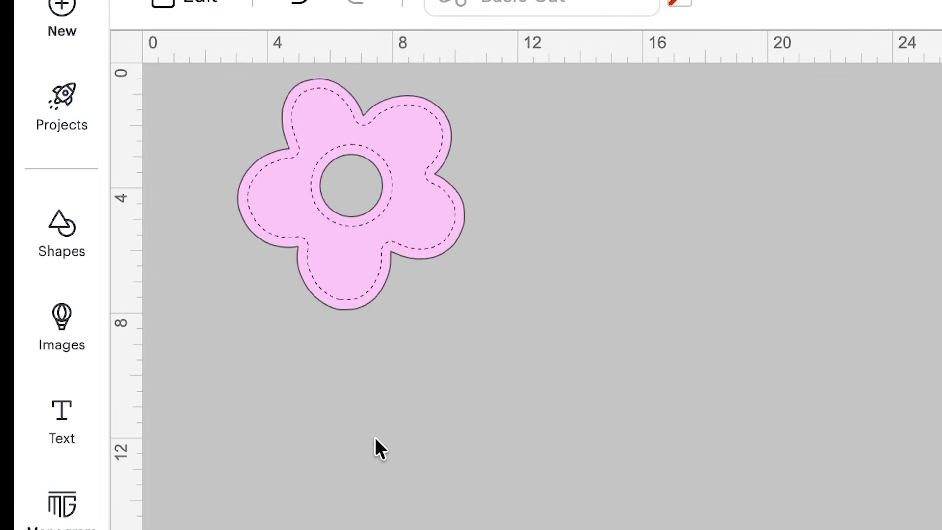
# - Move the dashed score outline off the flower onto empty canvas and capture a screenshot of just that outline
pyautogui.moveTo(517, 395); pyautogui.dragTo(268, 55)
pyautogui.scroll(-5, 347, 289)
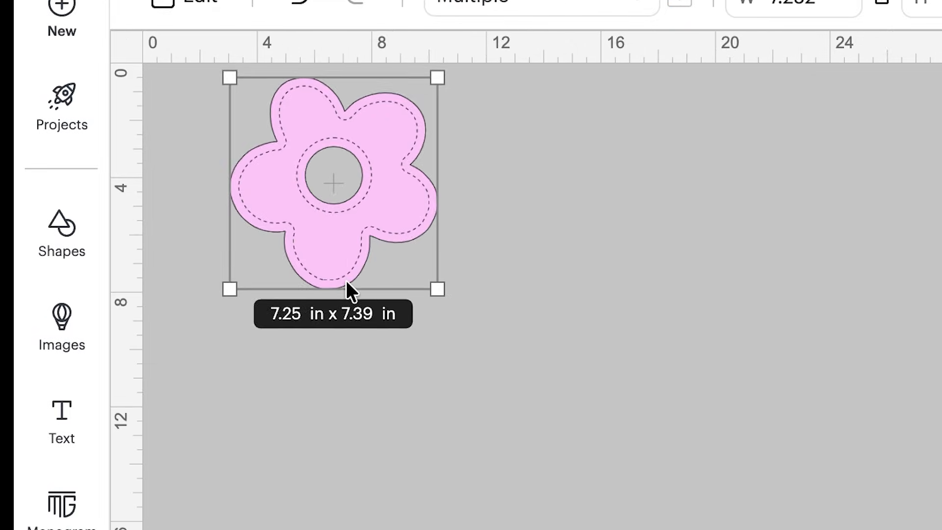
pyautogui.click(407, 460)
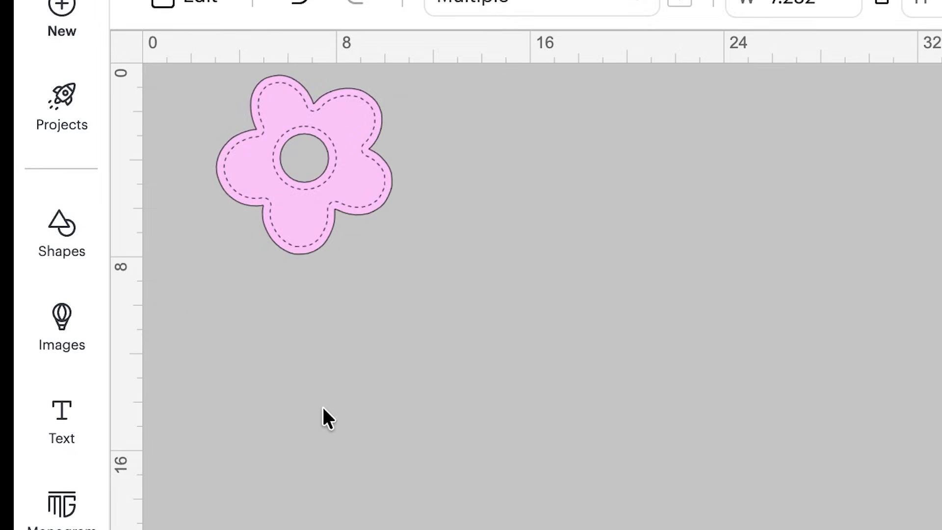
pyautogui.moveTo(331, 167); pyautogui.dragTo(656, 203)
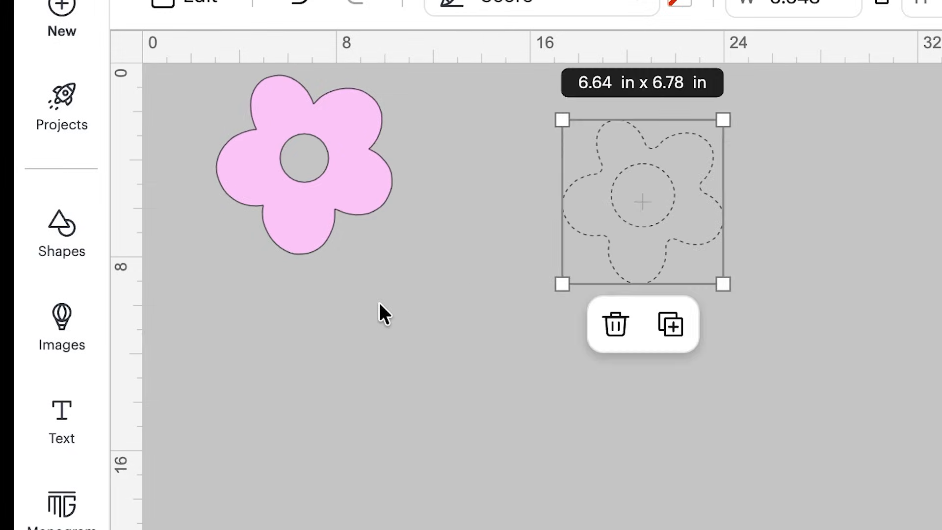
pyautogui.click(379, 304)
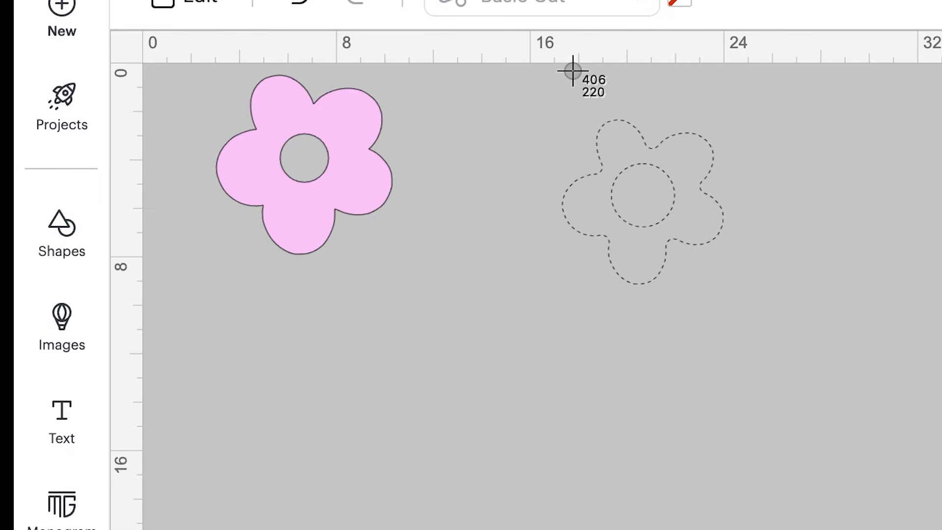
pyautogui.moveTo(502, 102); pyautogui.dragTo(800, 328)
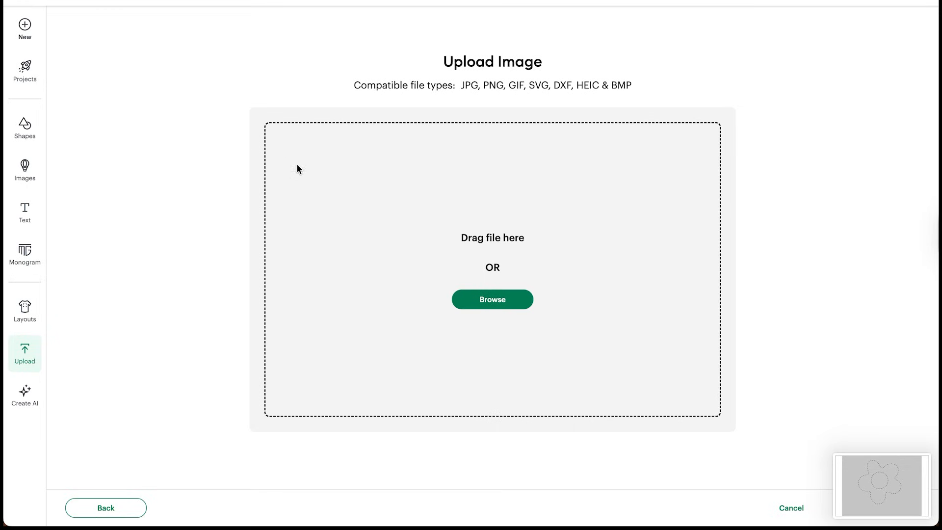
# - Load the dashed-flower screenshot from the Desktop as an image upload and remove its grey background, keeping only the dashes
pyautogui.click(505, 300)
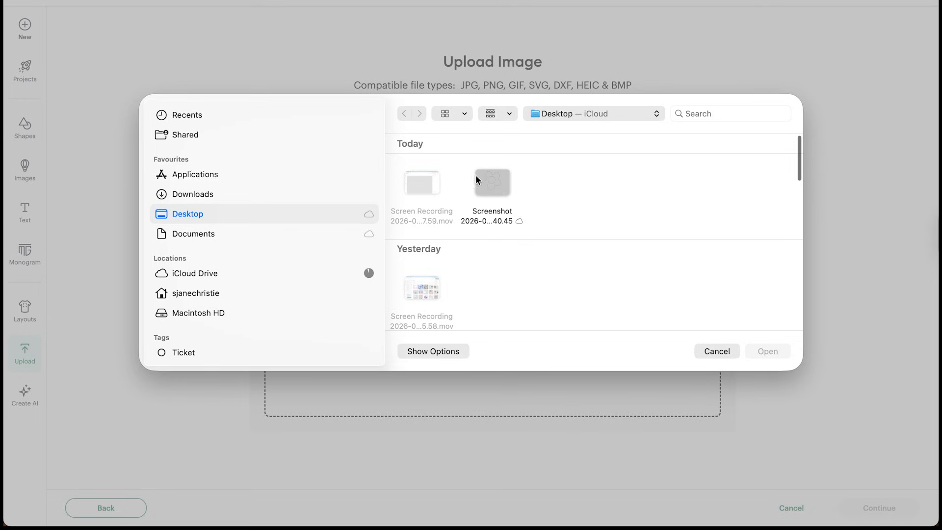
pyautogui.click(490, 186)
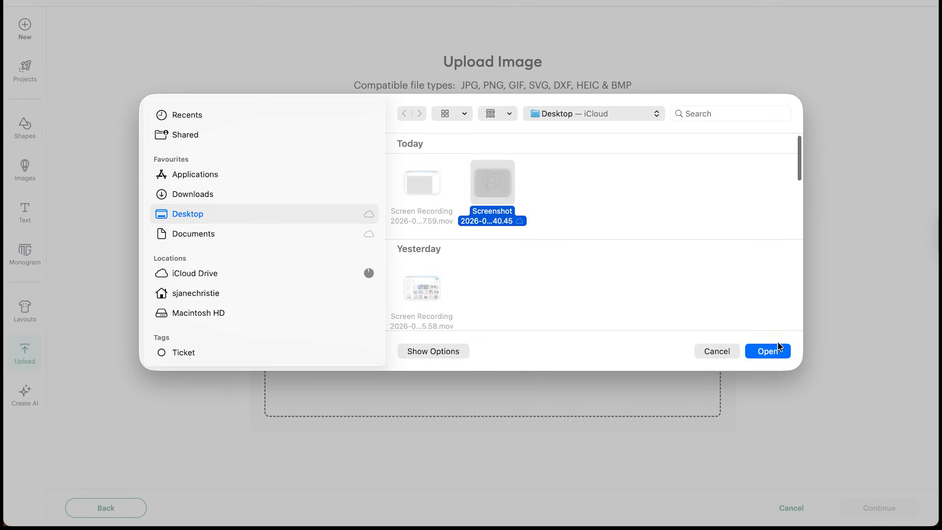
pyautogui.click(768, 350)
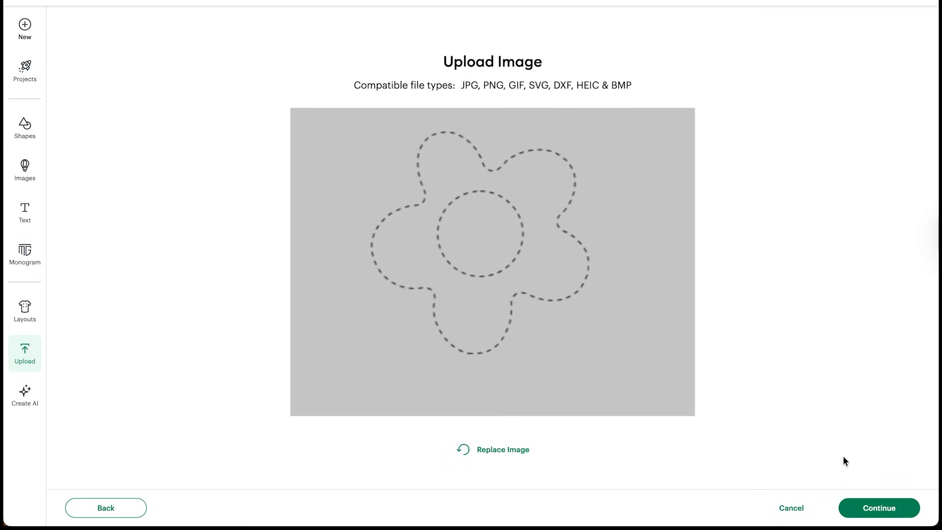
pyautogui.click(868, 508)
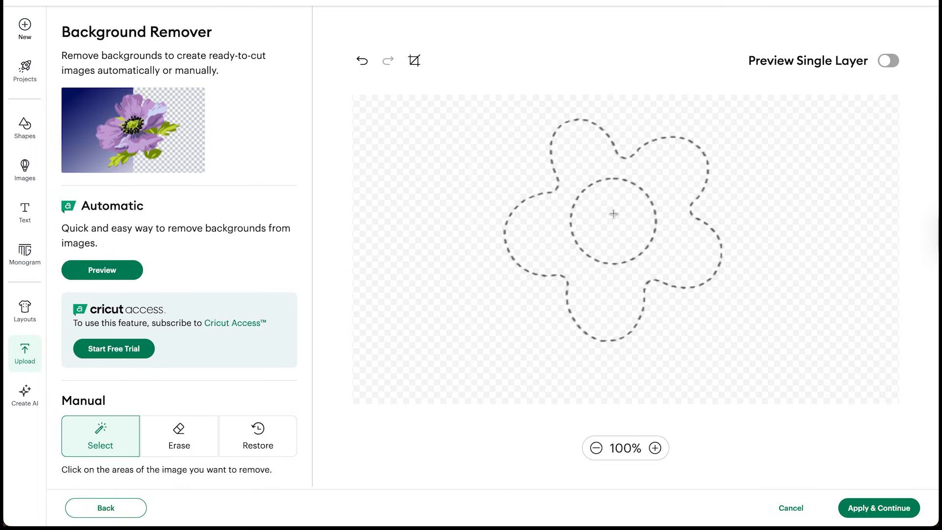
pyautogui.click(878, 507)
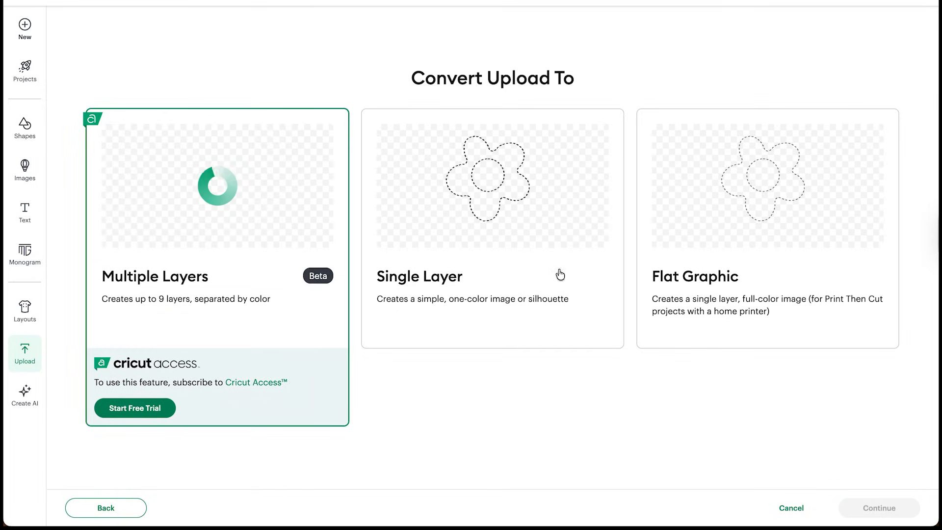
# - Convert the dashed-flower upload to a Single Layer image and add it to the canvas
pyautogui.click(522, 207)
pyautogui.click(856, 501)
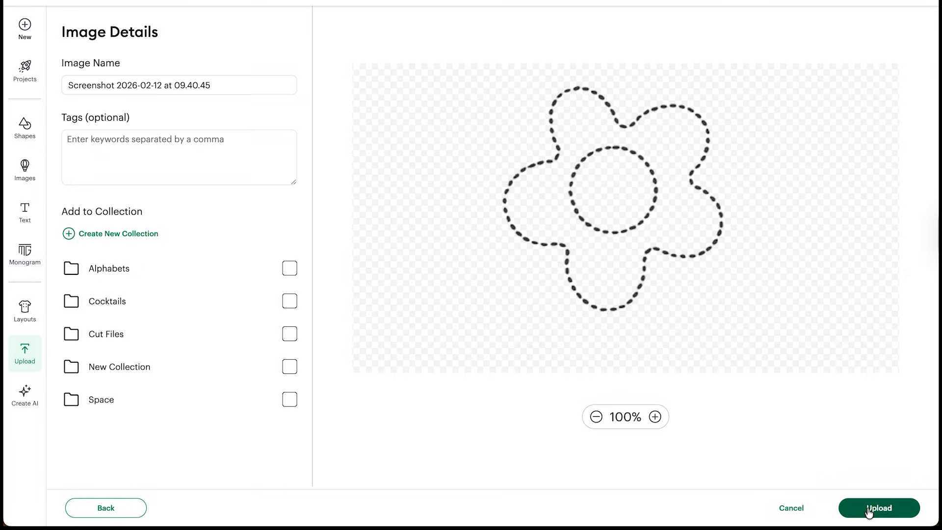
pyautogui.click(870, 509)
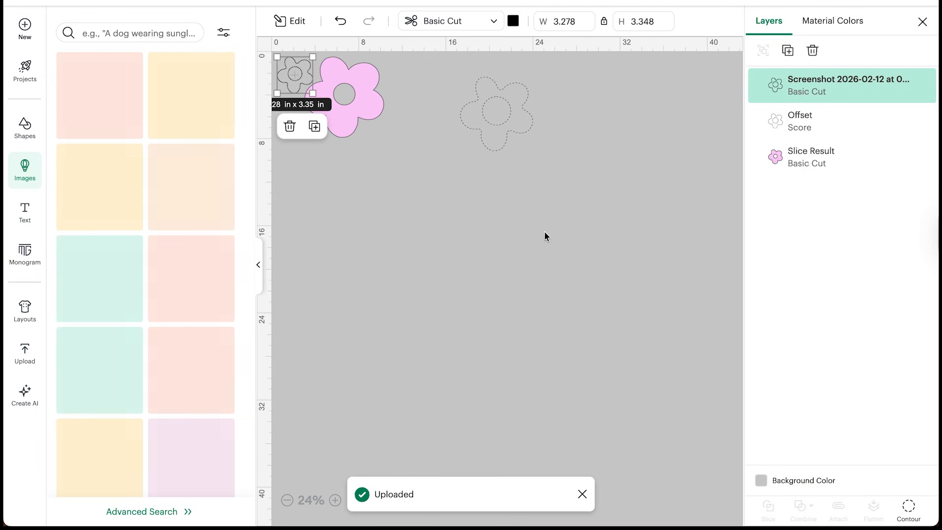
# - Enlarge the uploaded dashed outline to about 6.4 x 6.53 in and centre it over the pink flower as stitching
pyautogui.moveTo(312, 93); pyautogui.dragTo(346, 116)
pyautogui.click(391, 187)
pyautogui.moveTo(279, 83); pyautogui.dragTo(322, 91)
pyautogui.moveTo(380, 127); pyautogui.dragTo(378, 129)
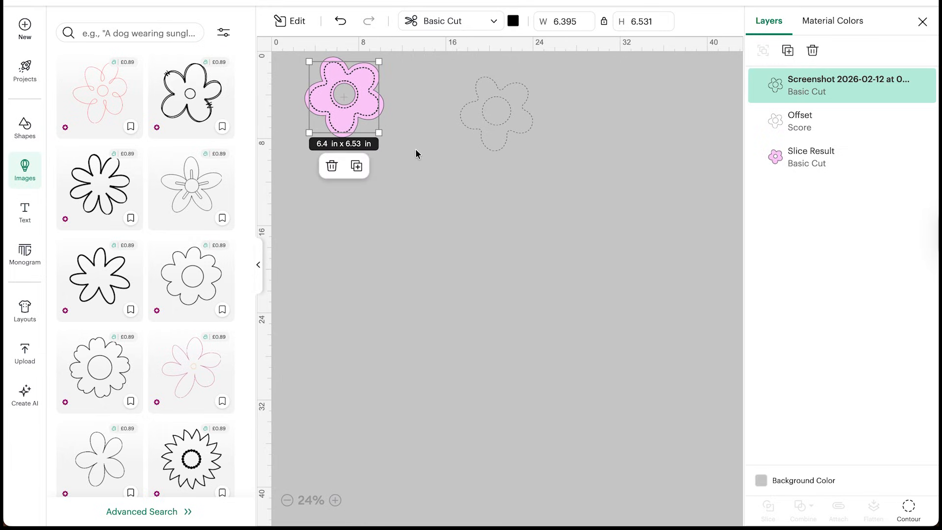
# - Delete the original score outline and close the image library to view the stitched flower
pyautogui.click(488, 130)
pyautogui.press('Delete')
pyautogui.click(251, 263)
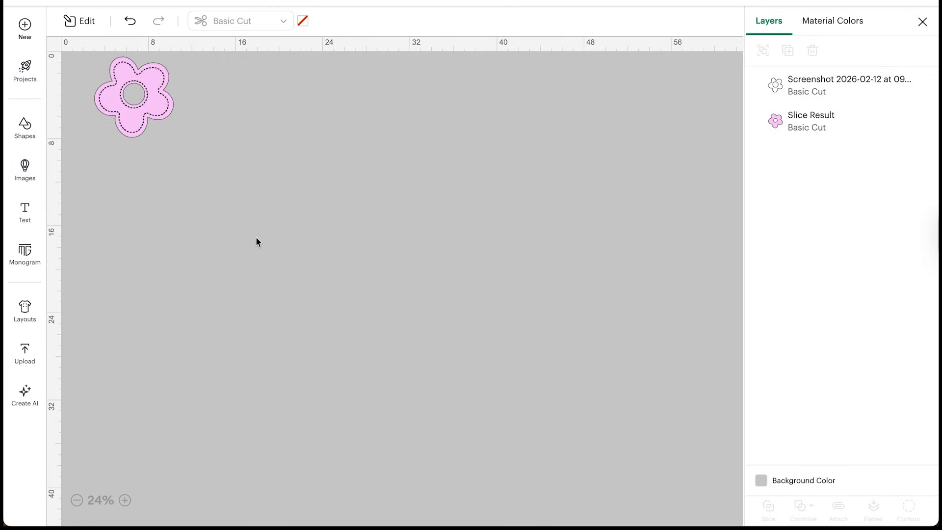
pyautogui.scroll(3, 256, 239)
pyautogui.hscroll(-5, 256, 239)
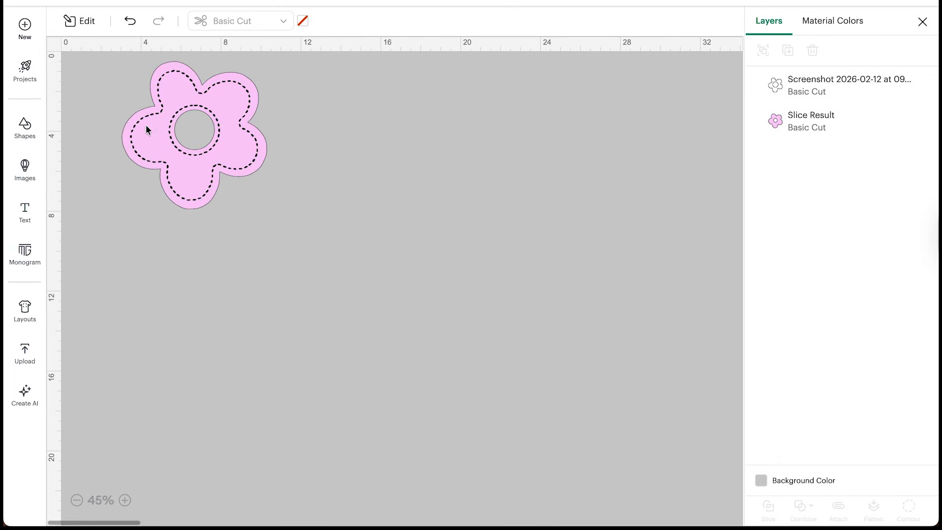
# - Attach the dashed outline to the pink flower so both cut together in place
pyautogui.moveTo(145, 127); pyautogui.dragTo(143, 128)
pyautogui.scroll(3, 149, 134)
pyautogui.click(228, 364)
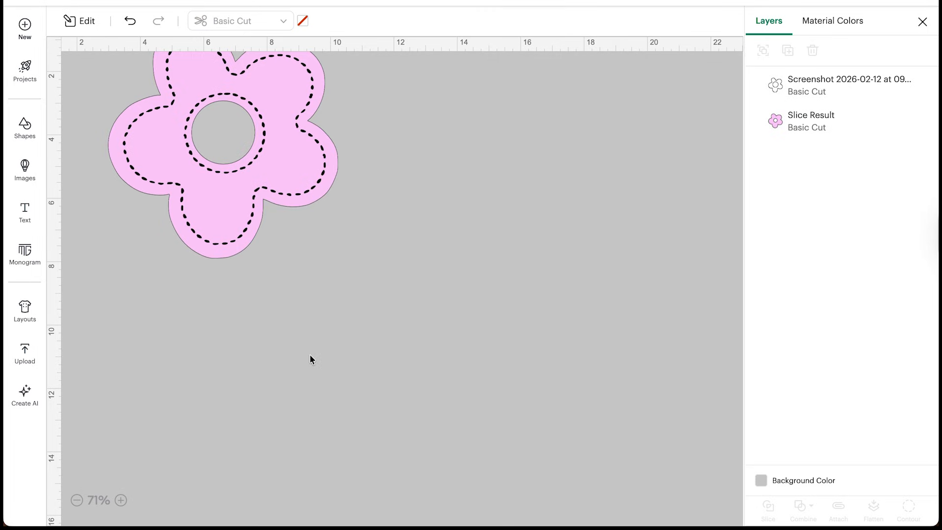
pyautogui.scroll(-3, 293, 308)
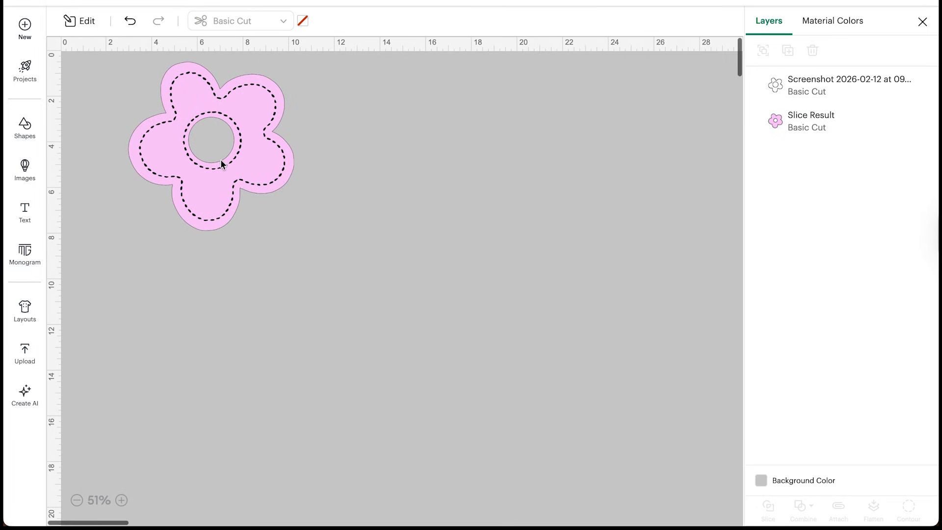
pyautogui.moveTo(220, 162); pyautogui.dragTo(219, 168)
pyautogui.click(763, 50)
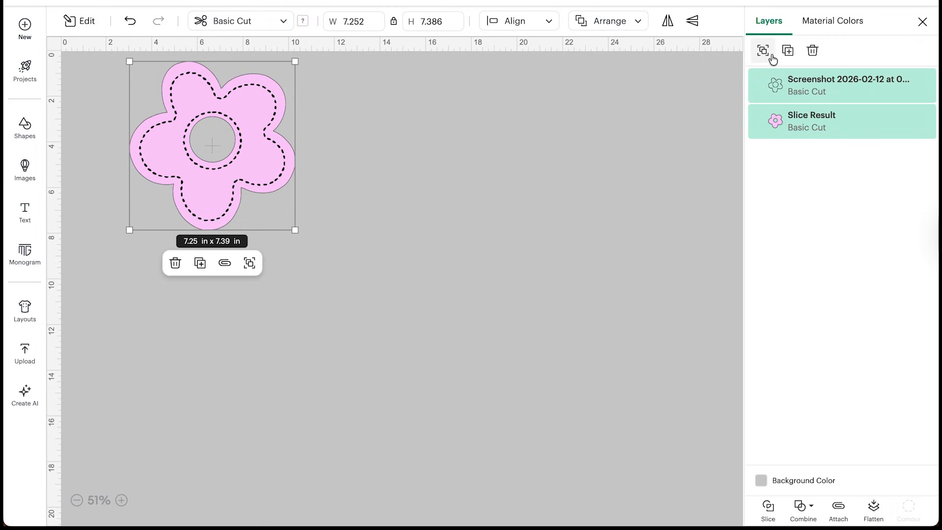
pyautogui.click(839, 515)
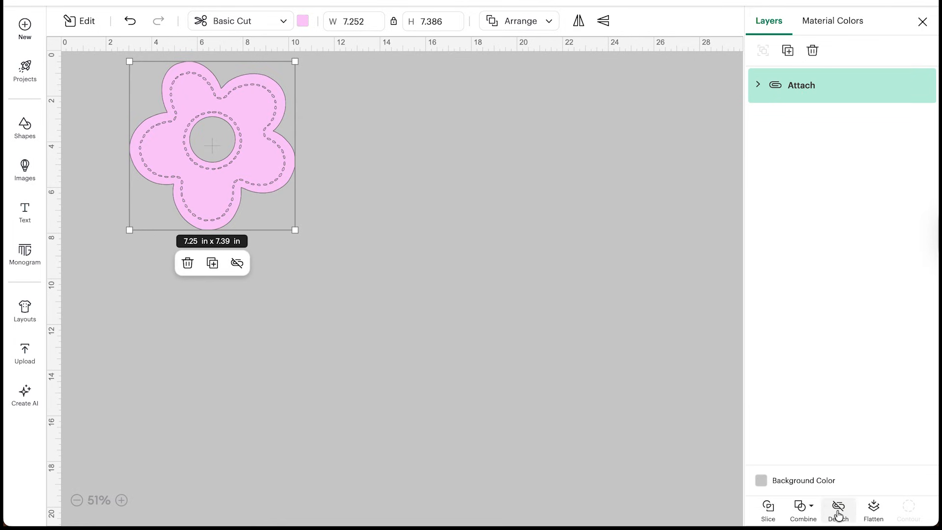
# - Examine the attached stitch dashes around the flower's petals and centre hole, and the layers inside the attachment
pyautogui.scroll(5, 338, 293)
pyautogui.scroll(5, 338, 296)
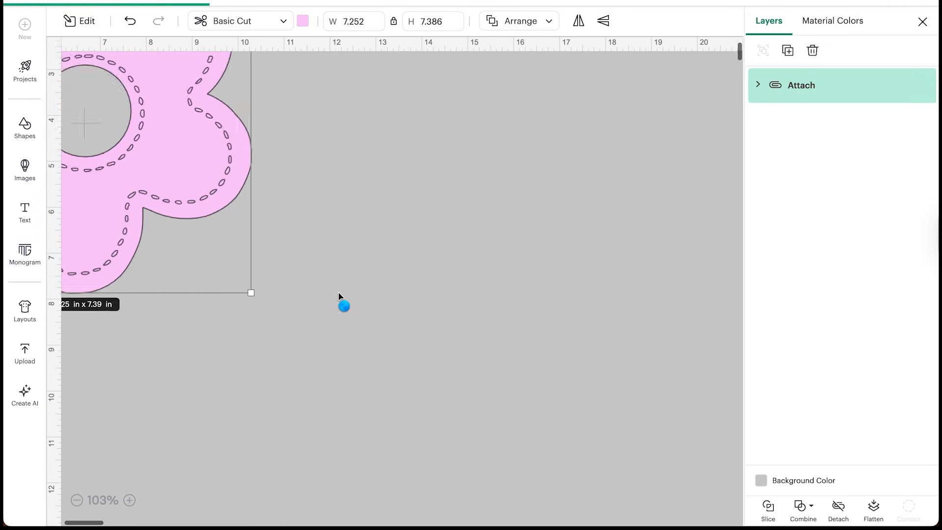
pyautogui.hscroll(-2, 240, 235)
pyautogui.hscroll(-2, 240, 235)
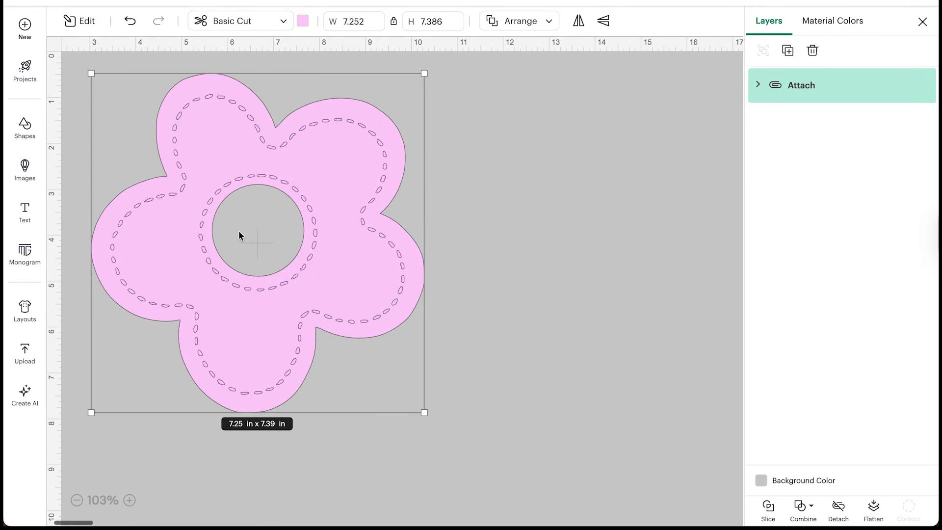
pyautogui.scroll(5, 286, 162)
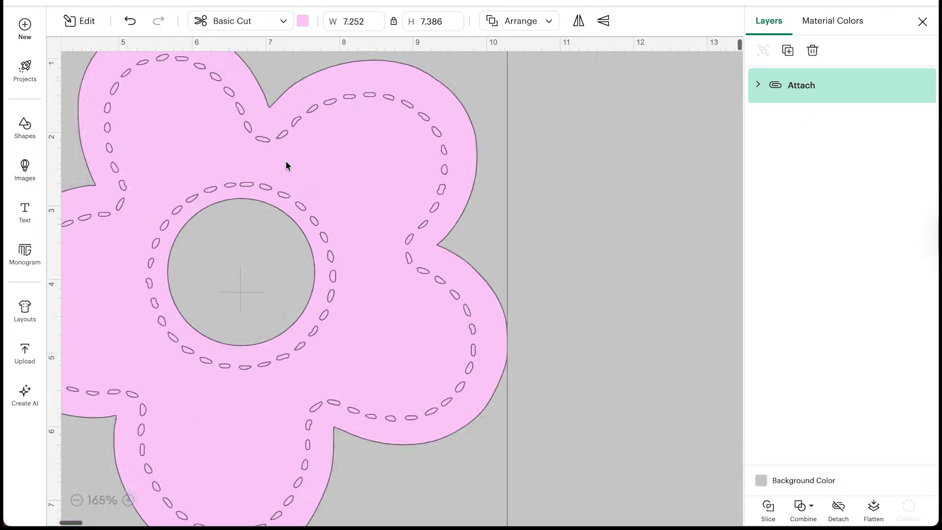
pyautogui.scroll(-5, 286, 162)
pyautogui.scroll(1, 286, 162)
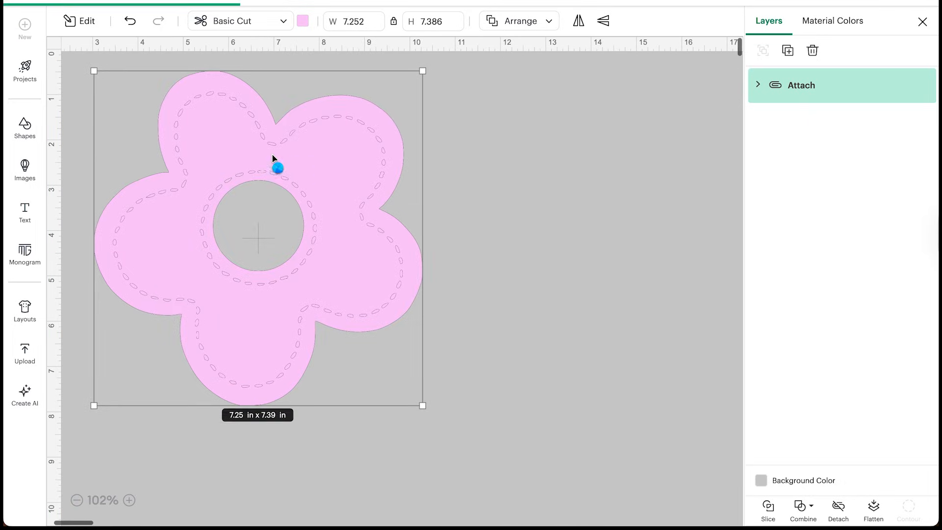
pyautogui.click(760, 85)
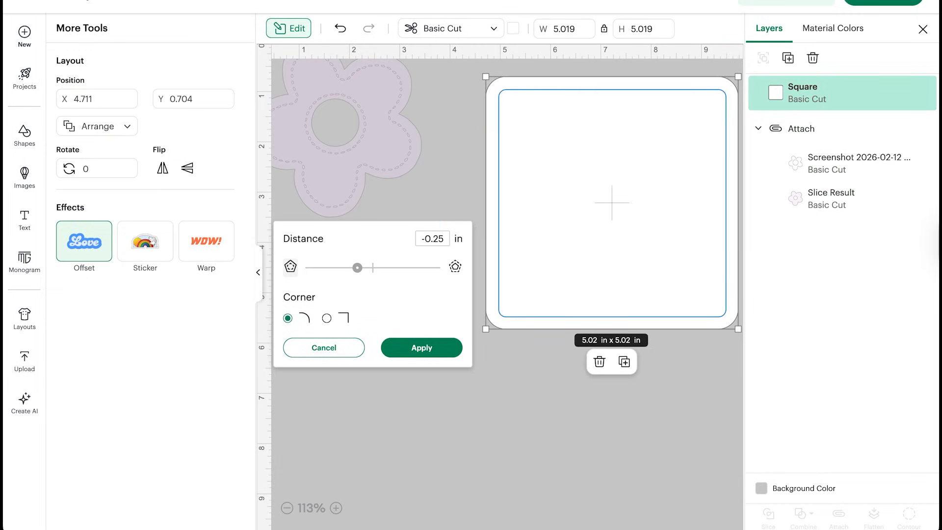
# - Cancel the pending offset and apply an inward offset of about -0.306 in with rounded corners to the white square
pyautogui.click(324, 347)
pyautogui.click(481, 406)
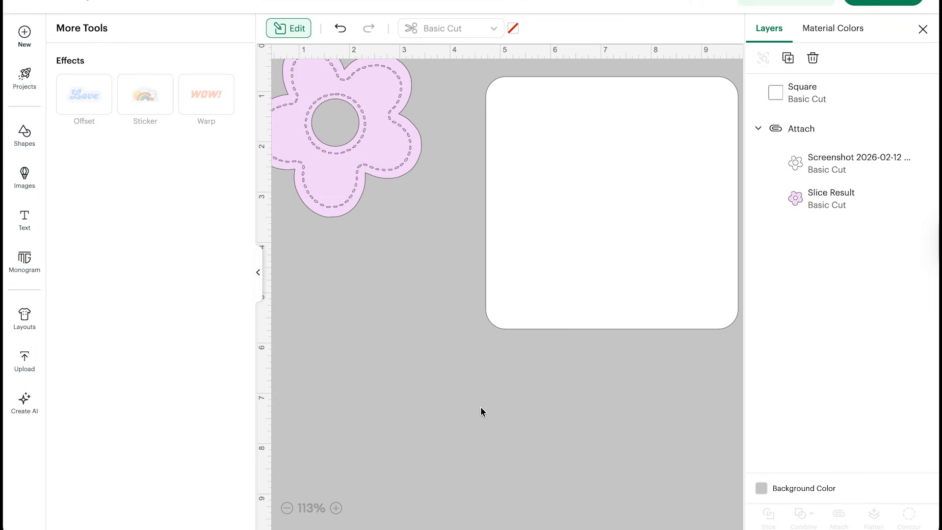
pyautogui.hscroll(2, 388, 341)
pyautogui.moveTo(480, 237)
pyautogui.mouseDown()
pyautogui.moveTo(459, 246)
pyautogui.moveTo(473, 242)
pyautogui.mouseUp()
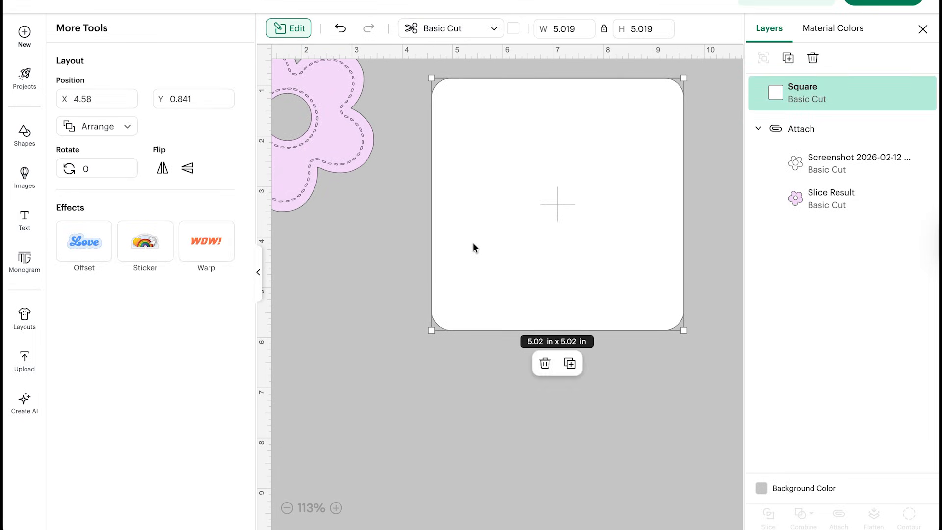
pyautogui.click(81, 227)
pyautogui.moveTo(387, 269); pyautogui.dragTo(354, 271)
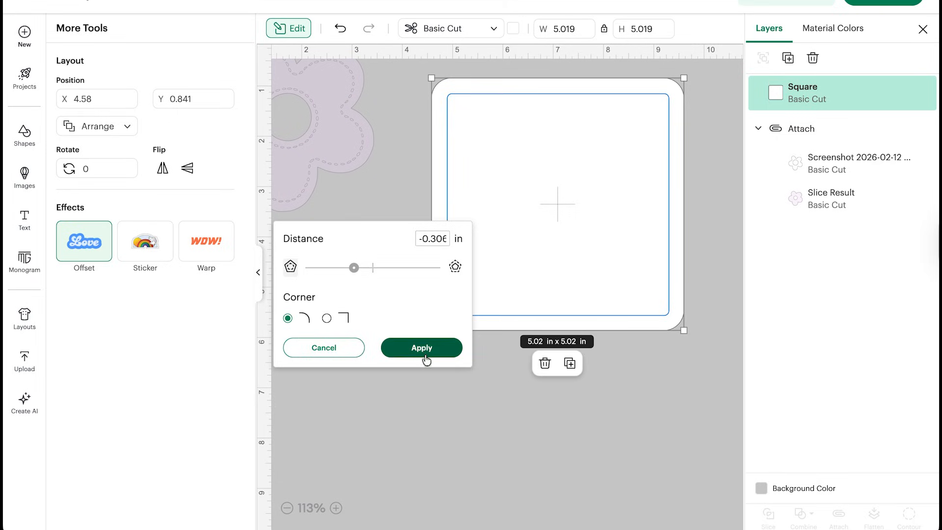
pyautogui.click(423, 349)
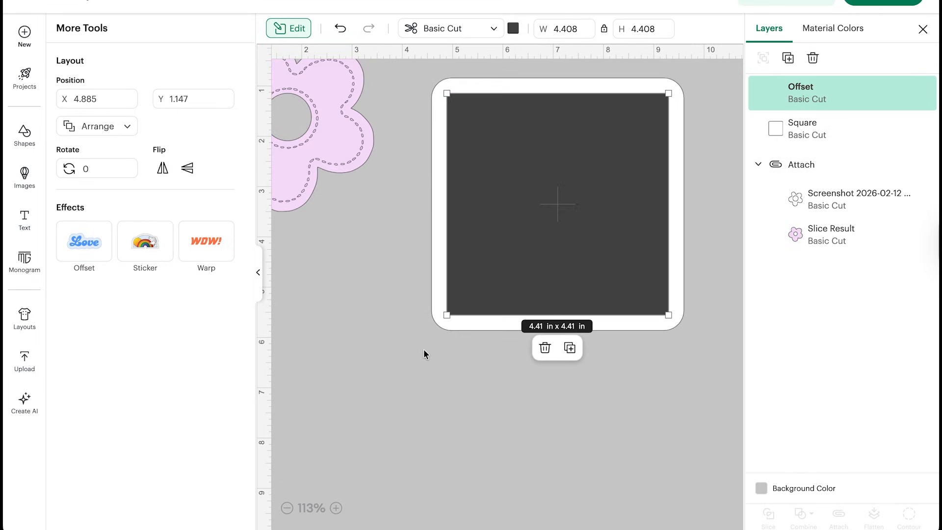
# - Change the square's inner offset to a Score line and inspect its dashes up close
pyautogui.click(435, 32)
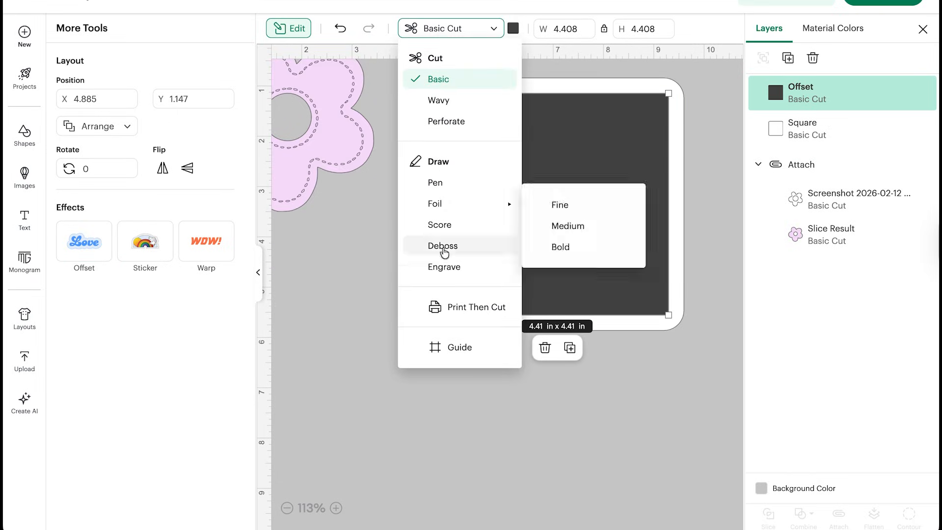
pyautogui.click(431, 225)
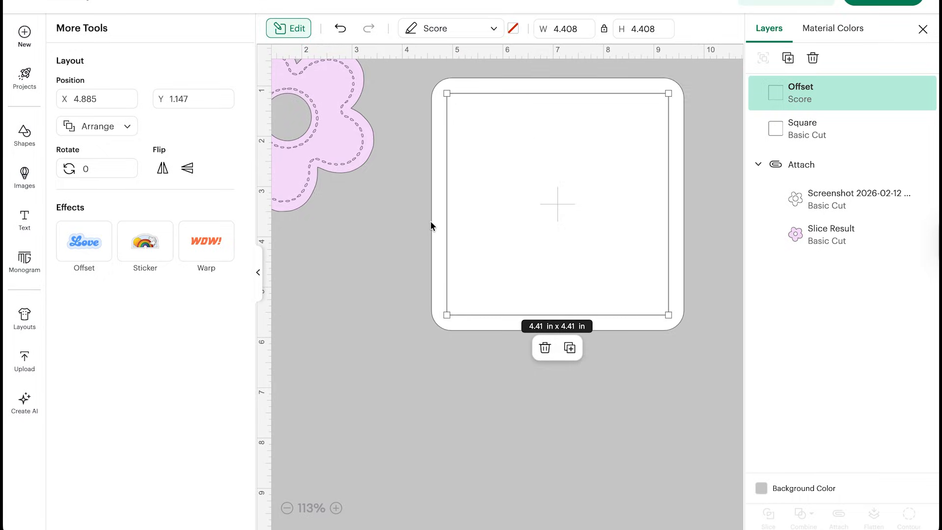
pyautogui.scroll(5, 486, 162)
pyautogui.click(375, 162)
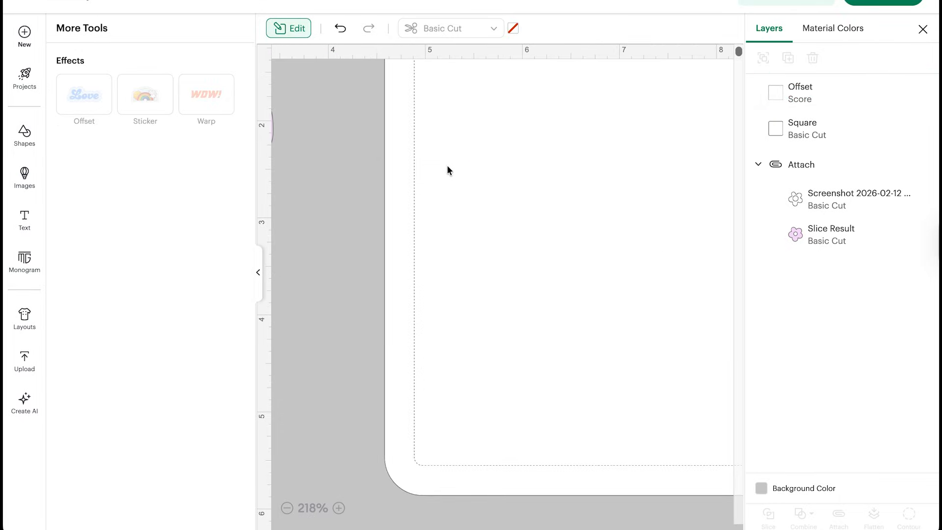
pyautogui.scroll(-5, 448, 167)
pyautogui.scroll(-4, 449, 167)
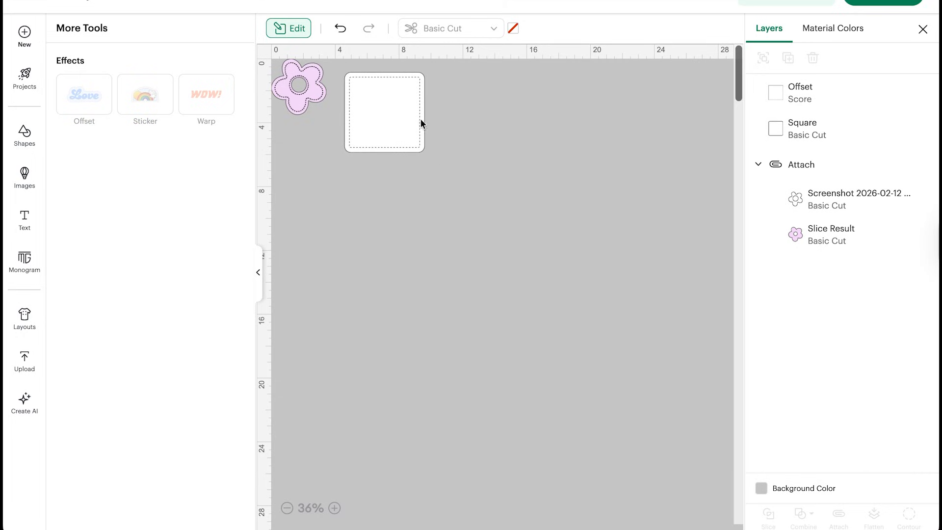
# - Move the scored square clear of the white square and capture a screenshot of it on the grey canvas
pyautogui.moveTo(371, 129); pyautogui.dragTo(517, 151)
pyautogui.click(434, 219)
pyautogui.scroll(-2, 433, 222)
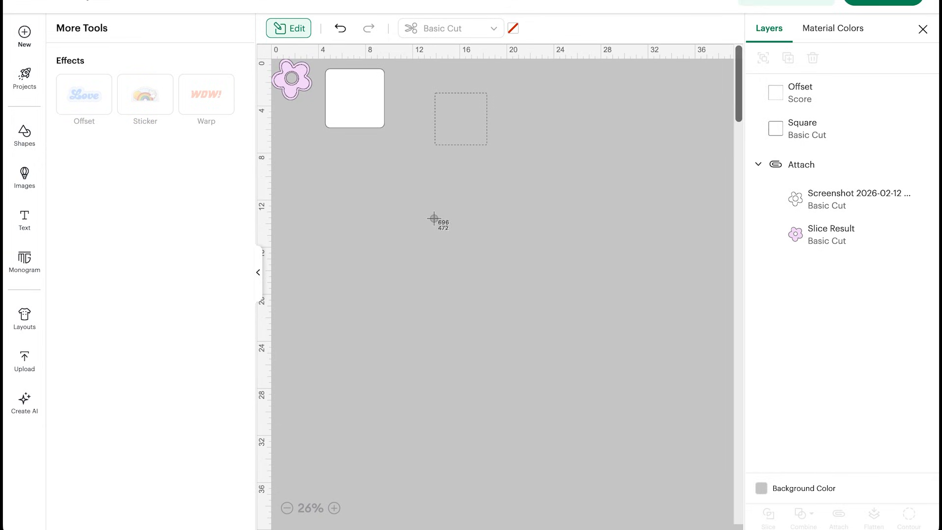
pyautogui.moveTo(415, 76); pyautogui.dragTo(513, 165)
pyautogui.scroll(3, 396, 180)
pyautogui.scroll(3, 397, 182)
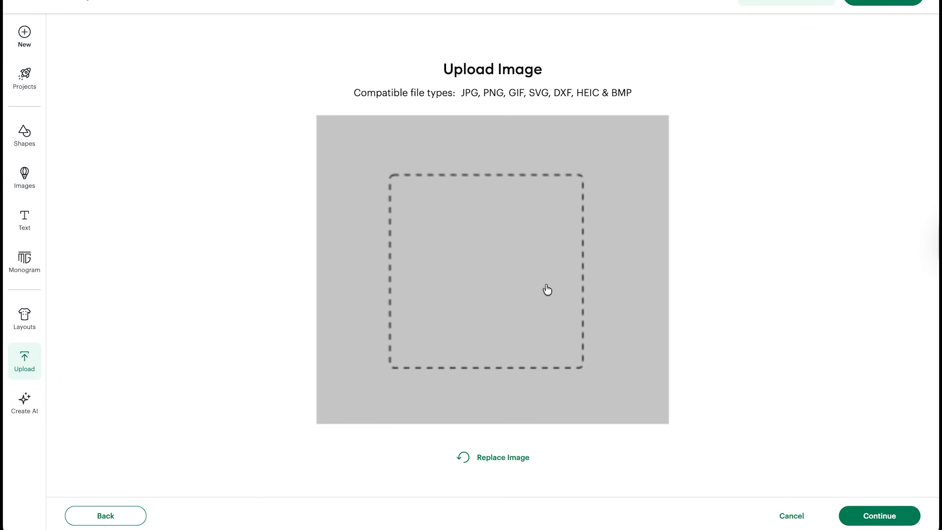
# - Remove the grey background from the dashed-square screenshot and upload it to the canvas as a Single Layer image
pyautogui.click(878, 513)
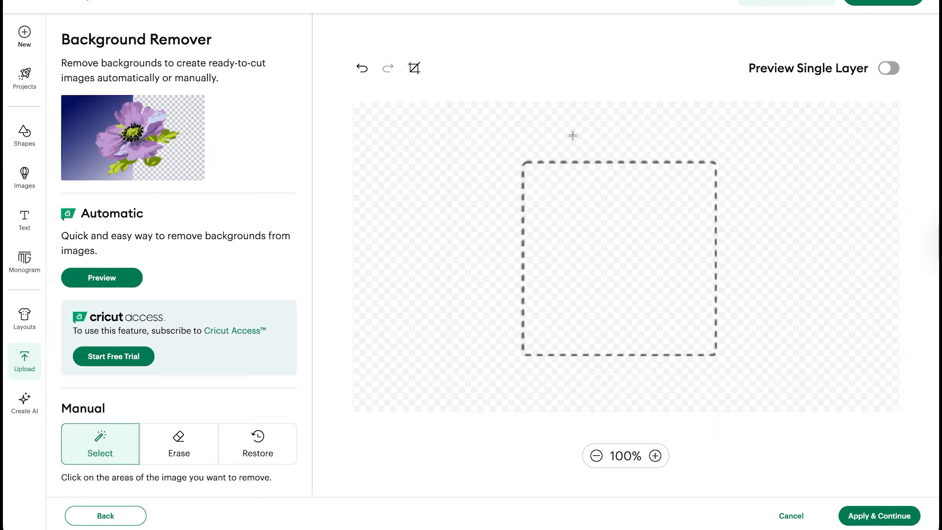
pyautogui.click(850, 515)
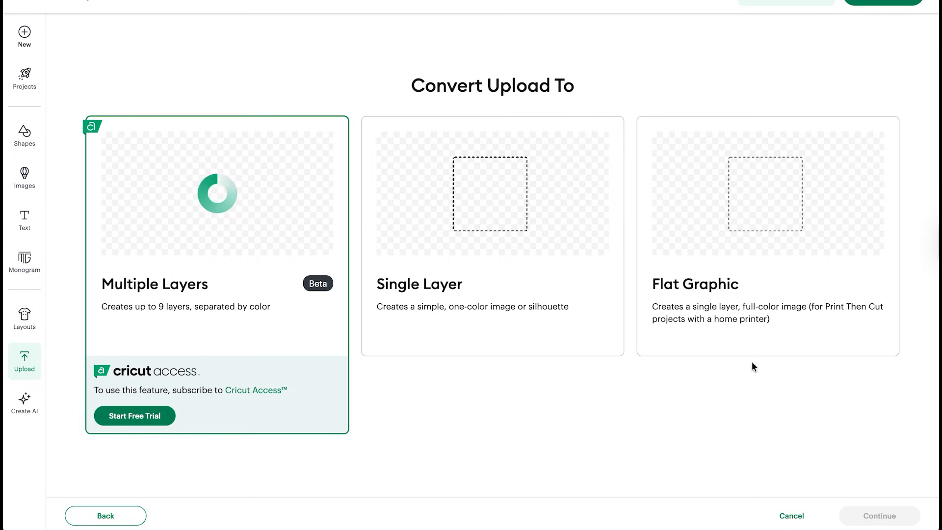
pyautogui.click(479, 234)
pyautogui.click(880, 515)
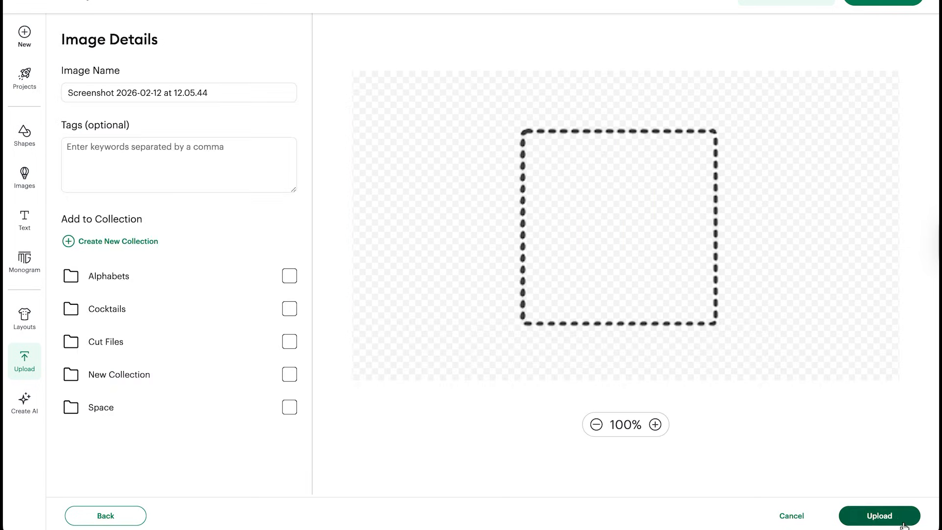
pyautogui.click(882, 513)
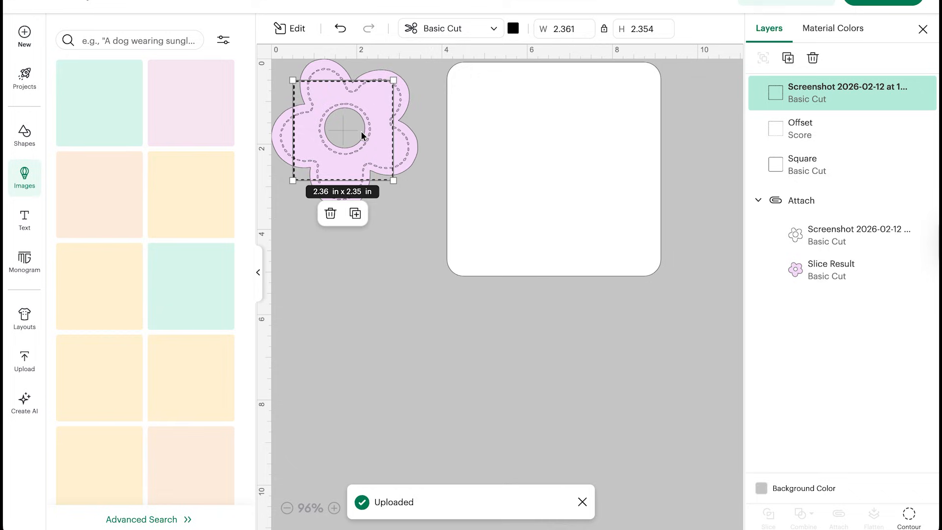
# - Move the uploaded dashed square onto the white square and enlarge it to sit just inside the edges
pyautogui.moveTo(362, 132); pyautogui.dragTo(514, 122)
pyautogui.moveTo(555, 172); pyautogui.dragTo(651, 231)
pyautogui.click(616, 321)
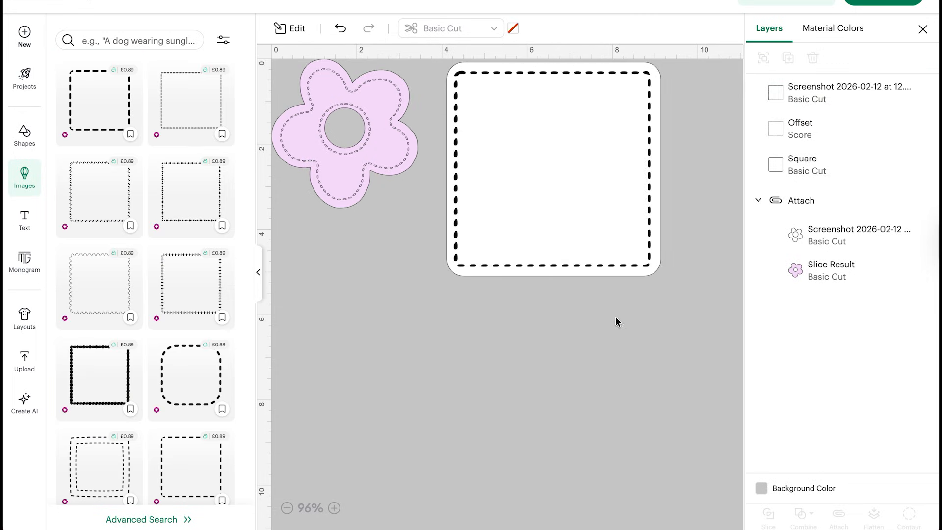
# - Nudge the dashed outline into line with the white square's edges and attach the two together
pyautogui.moveTo(526, 117); pyautogui.dragTo(521, 119)
pyautogui.click(515, 368)
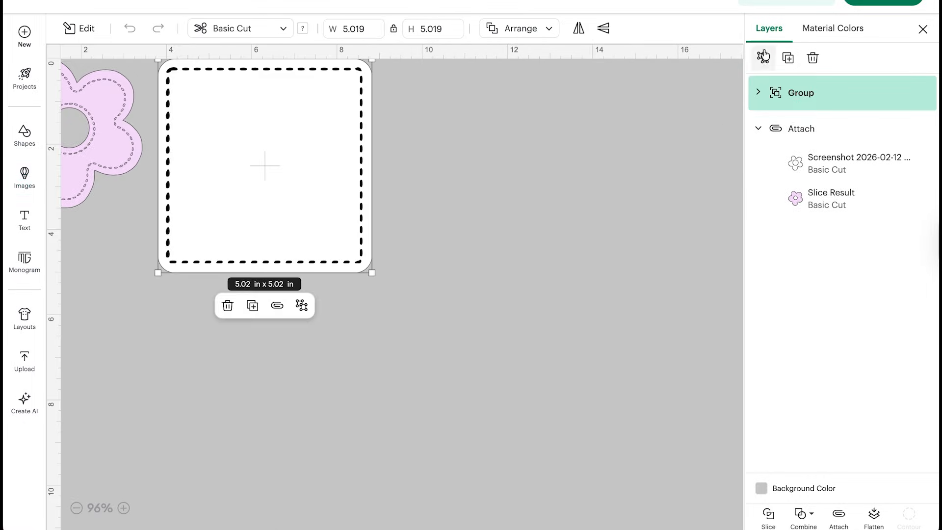
pyautogui.click(839, 516)
pyautogui.hscroll(-3, 404, 337)
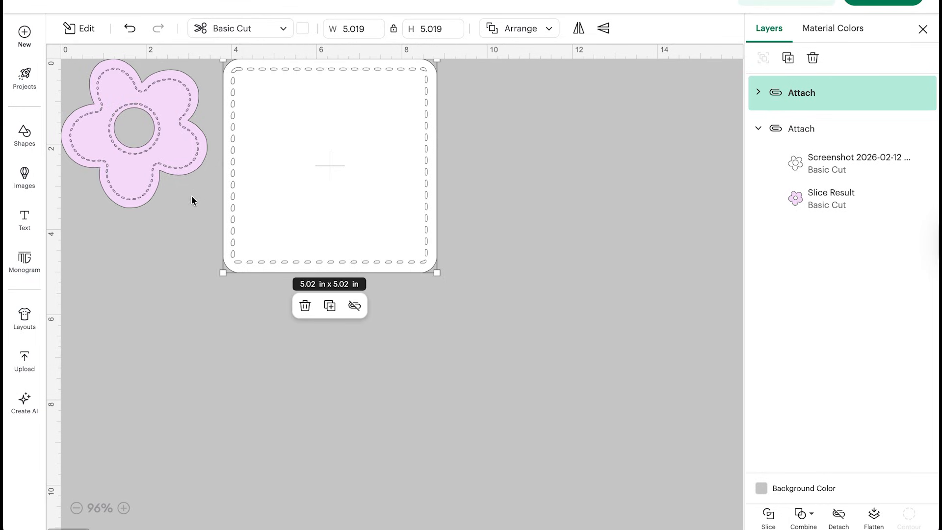
# - Move the flower aside, place the stitched square at the canvas origin and enlarge it to about 5.6 x 5.6 in
pyautogui.moveTo(130, 129); pyautogui.dragTo(592, 307)
pyautogui.moveTo(281, 152); pyautogui.dragTo(40, 61)
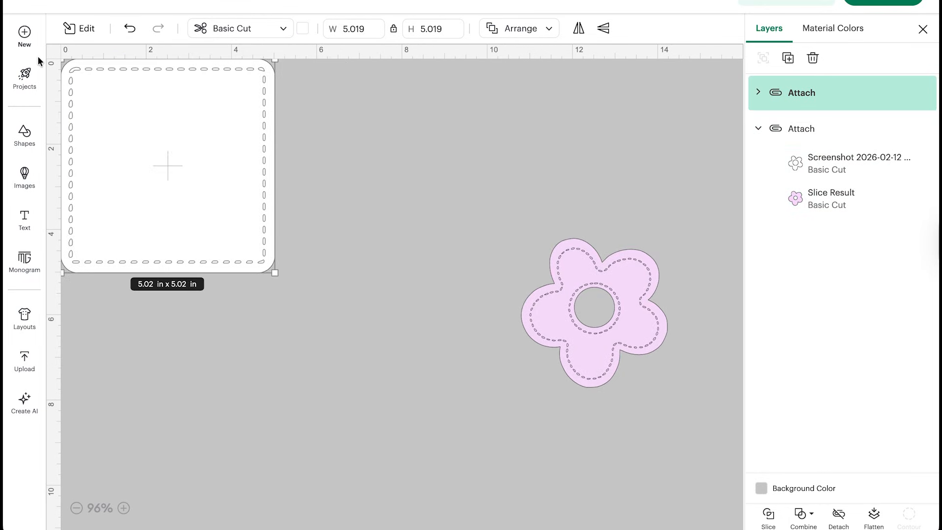
pyautogui.moveTo(274, 272); pyautogui.dragTo(342, 308)
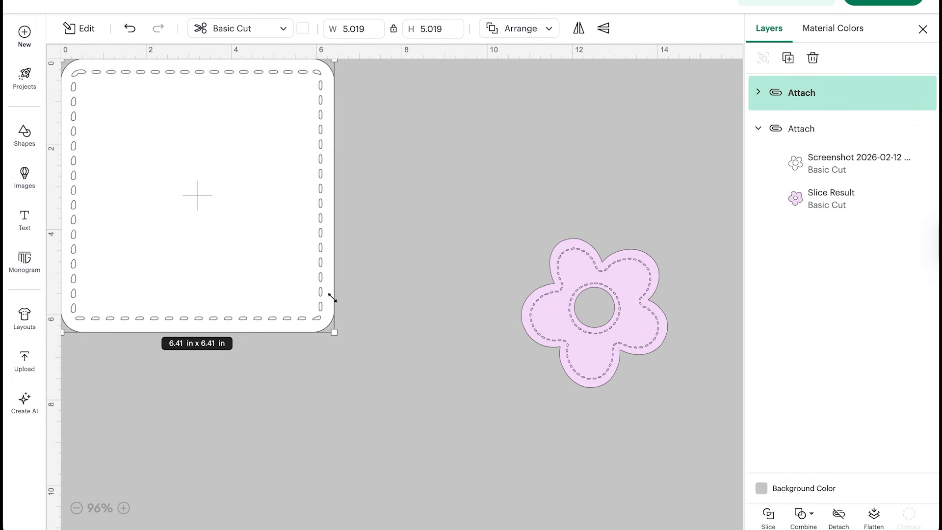
pyautogui.moveTo(332, 297); pyautogui.dragTo(323, 291)
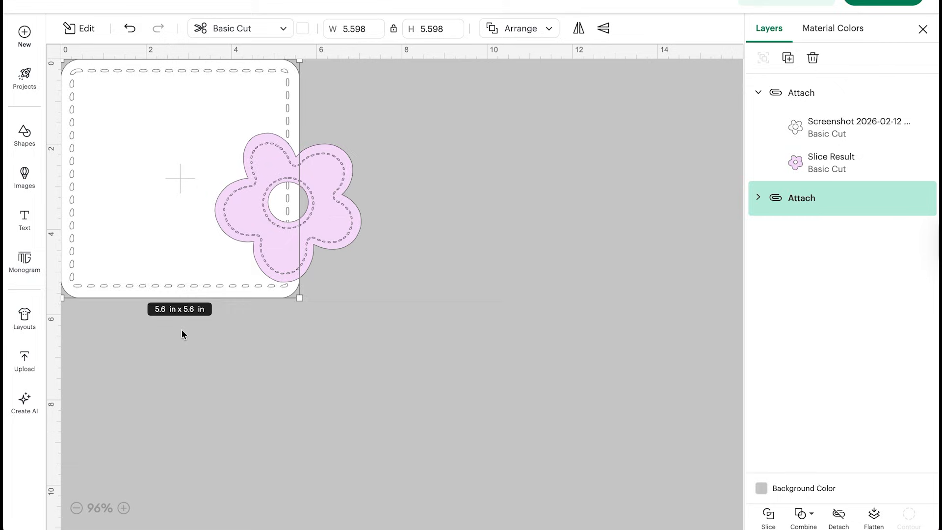
# - Centre the pink flower on the stitched square and open the project's mat preview for cutting
pyautogui.moveTo(339, 213); pyautogui.dragTo(229, 181)
pyautogui.click(413, 170)
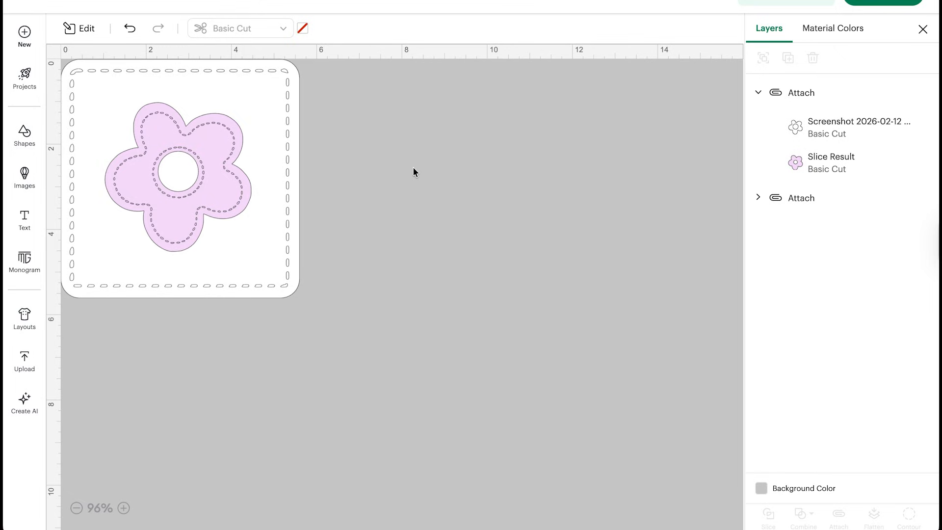
pyautogui.click(878, 2)
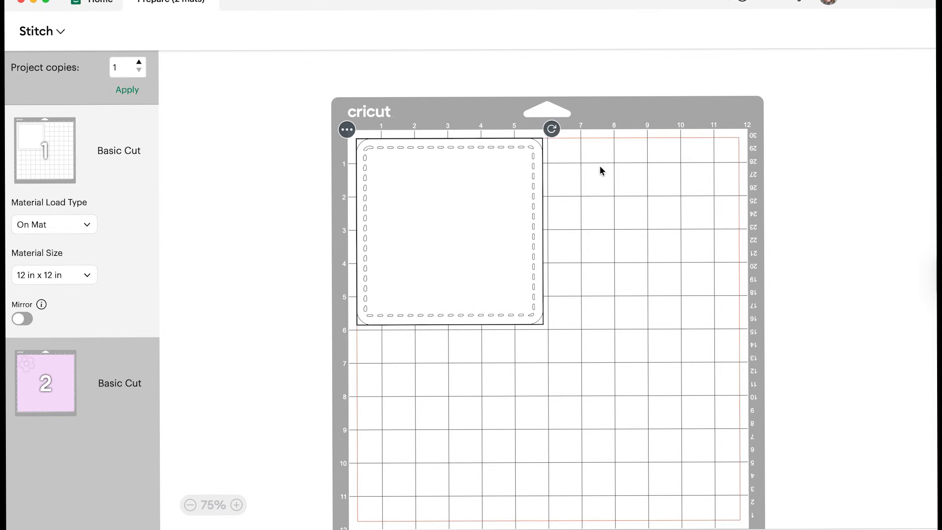